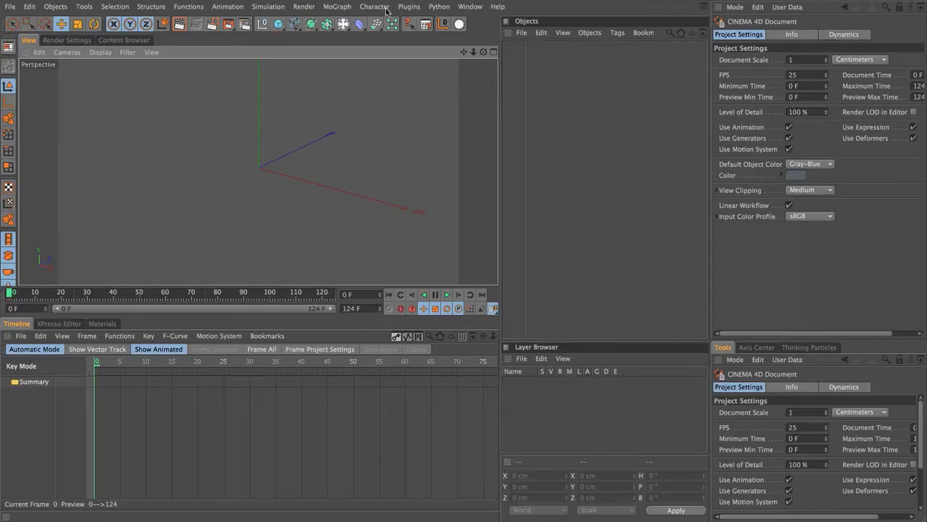
Step: Add a Sphere and scale it down to a 50 cm radius (100 cm across)
left_click_drag(279, 24, 366, 36)
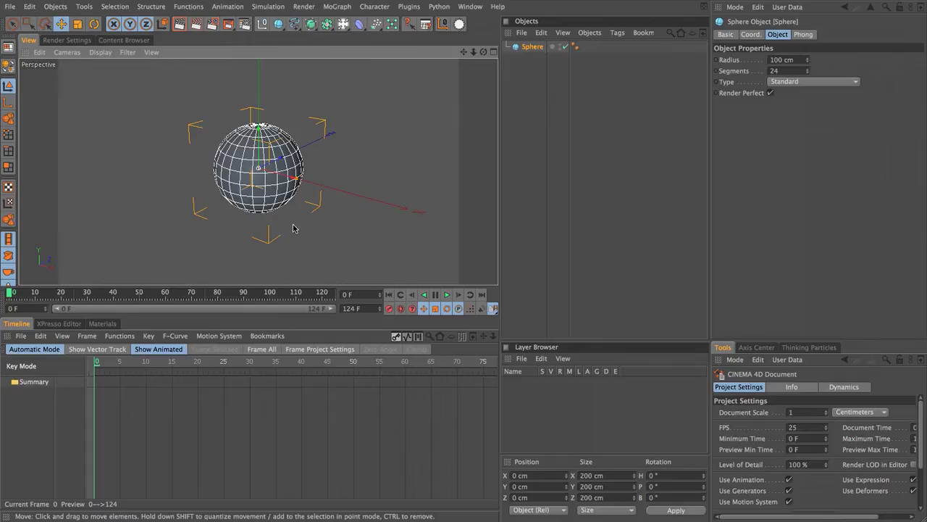
key("t")
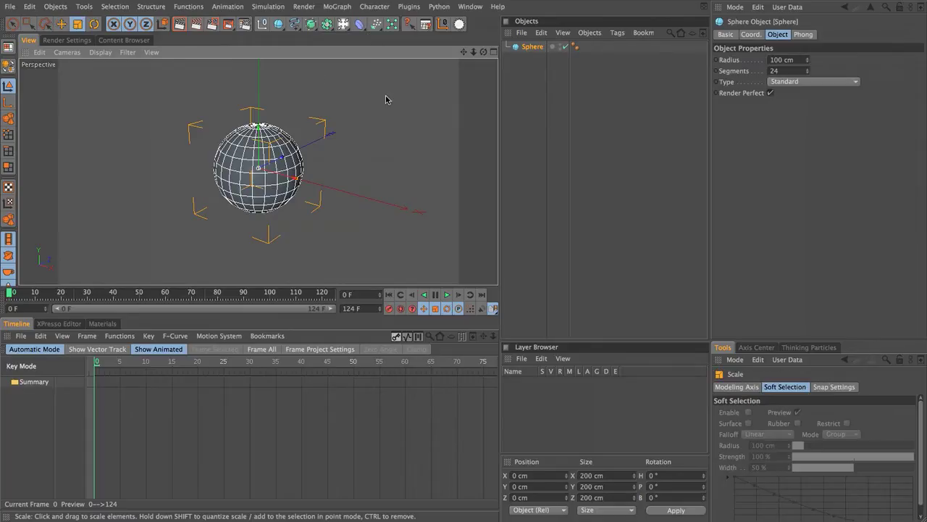
left_click_drag(385, 99, 498, 288)
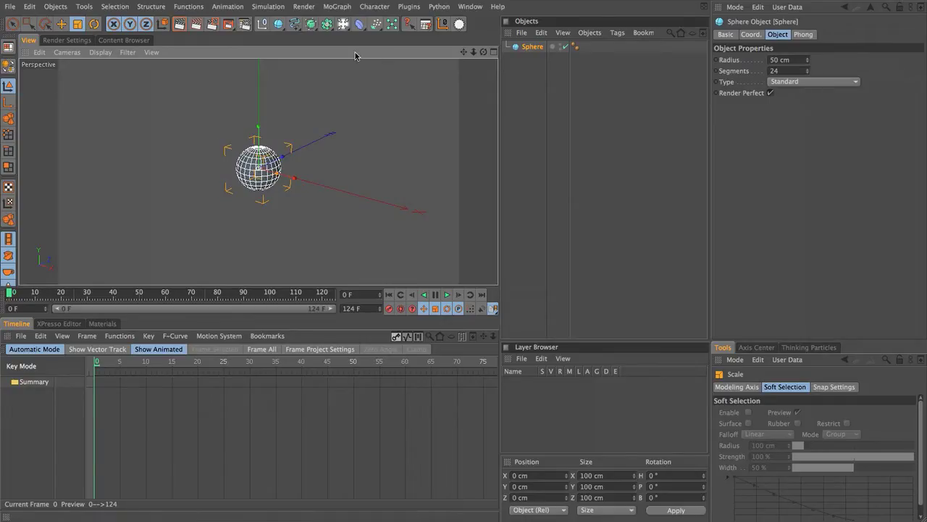
Step: Add a 400 × 400 cm plane and bank it 20° on its B axis
left_click_drag(276, 27, 358, 62)
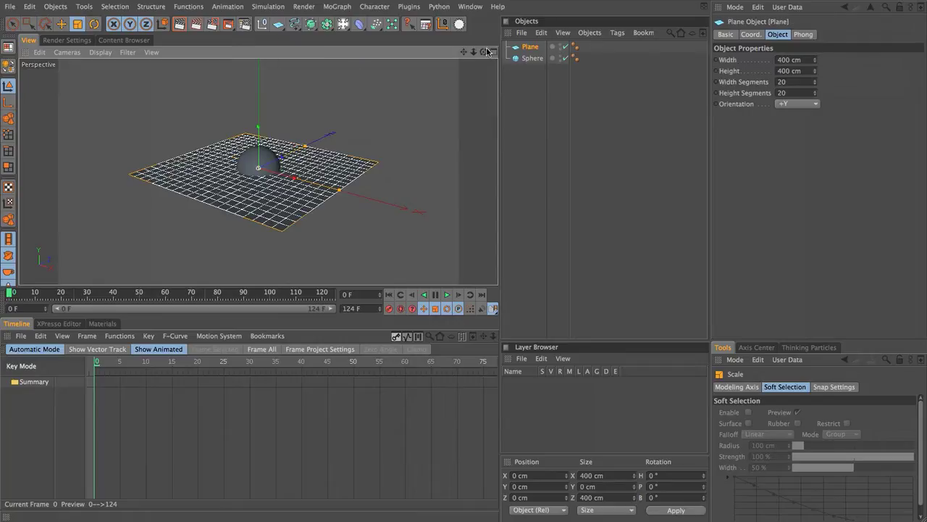
left_click_drag(484, 52, 500, 288)
key("r")
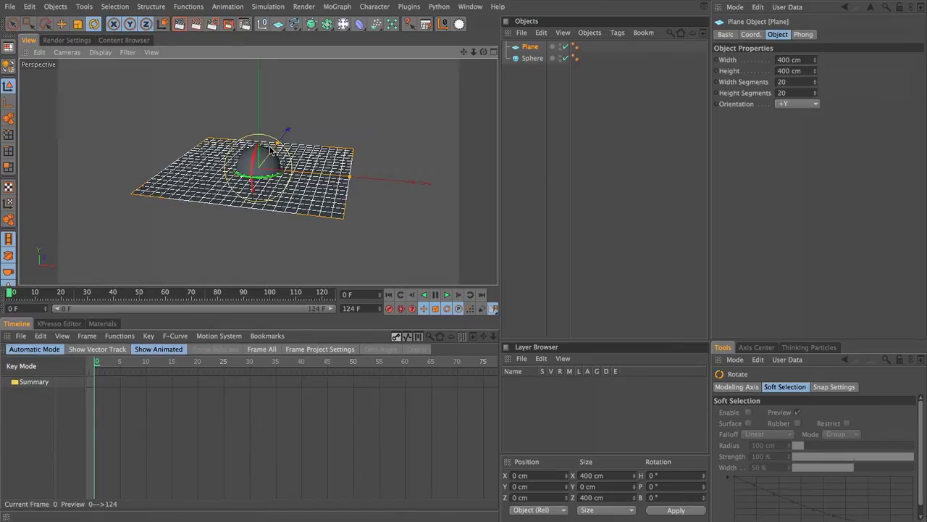
left_click_drag(270, 143, 512, 295)
key("e")
Step: Raise the sphere 200 cm and give the plane a collider Dynamics Body tag, Dynamic Off
left_click(536, 60)
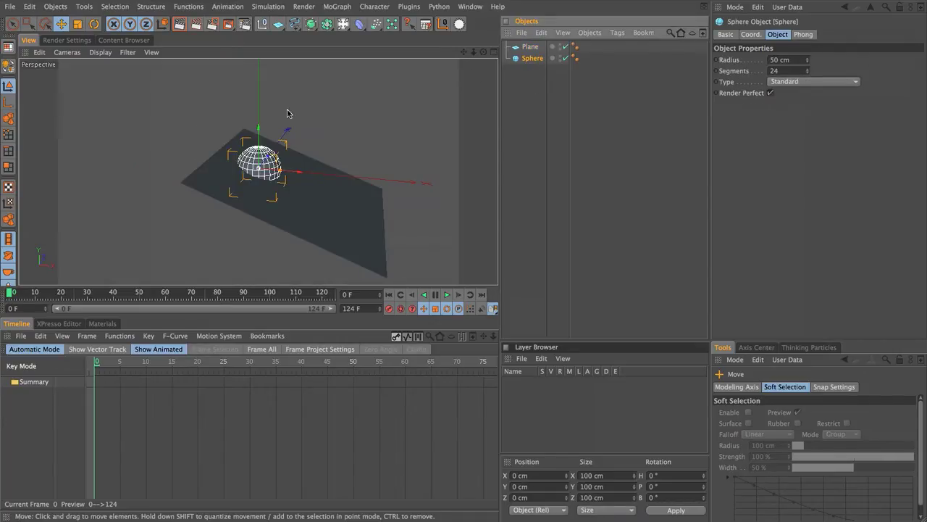
mouse_move(258, 134)
left_mouse_down()
mouse_move(497, 288)
mouse_move(261, 134)
left_mouse_up()
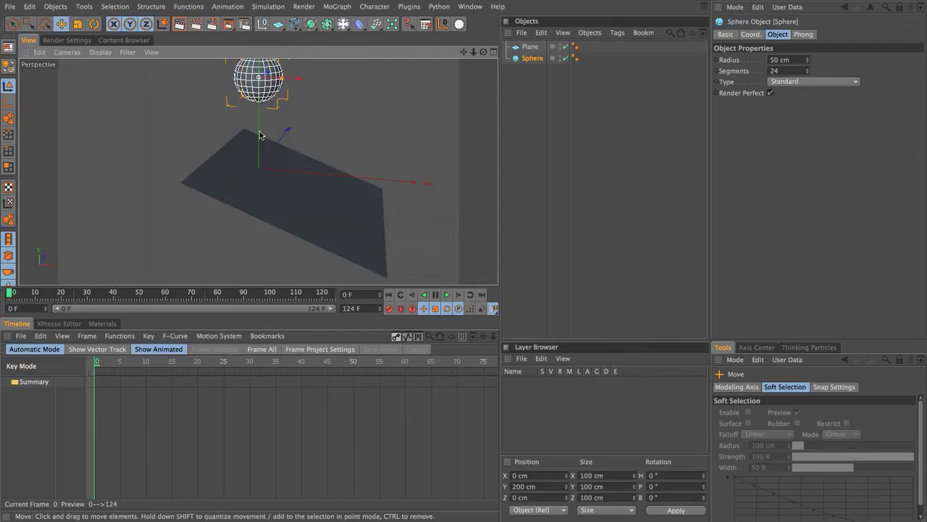
left_click(530, 46)
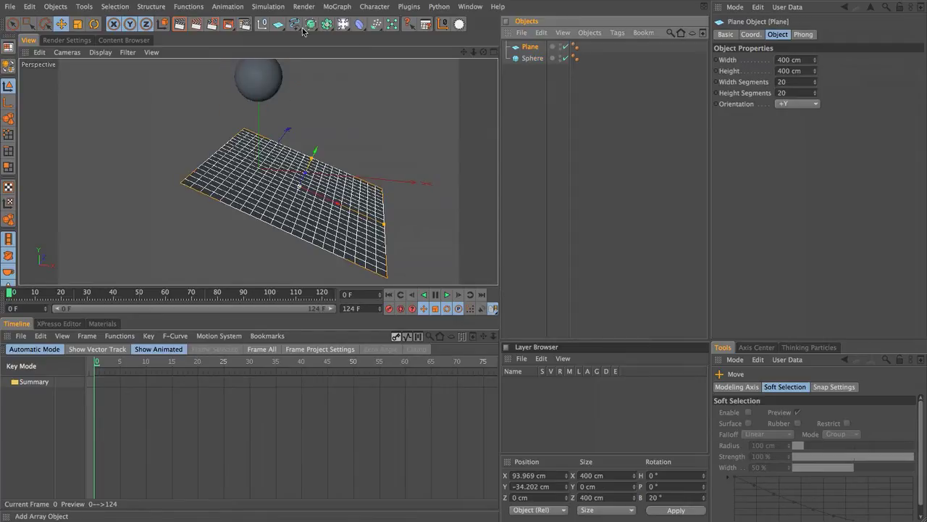
left_click(279, 7)
mouse_move(276, 39)
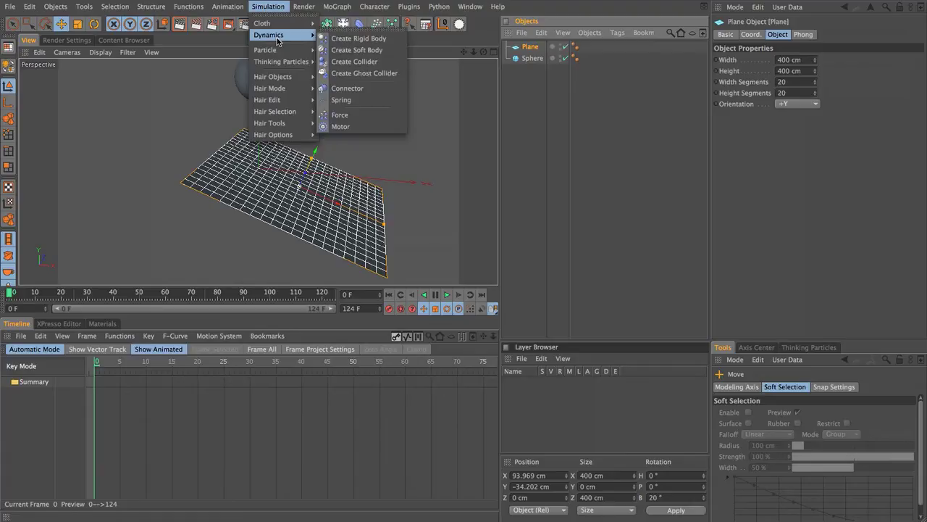
left_click(361, 65)
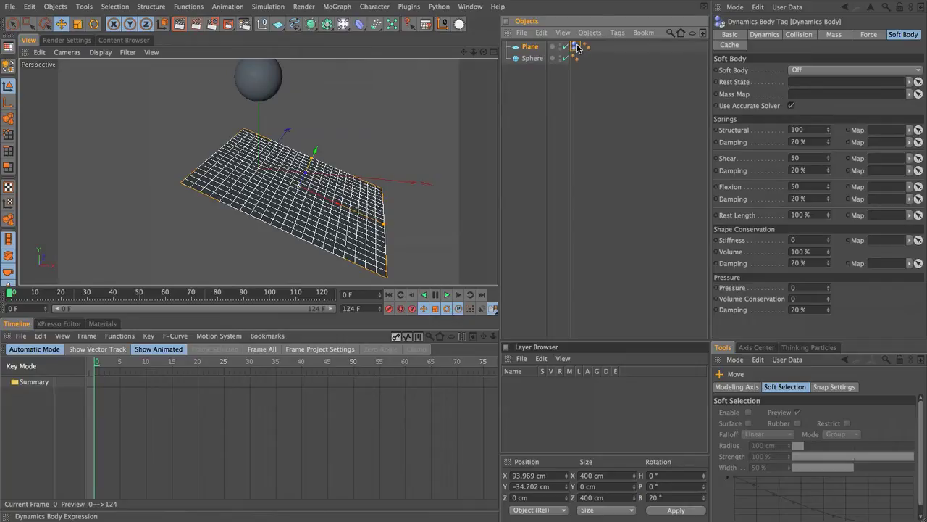
left_click(769, 37)
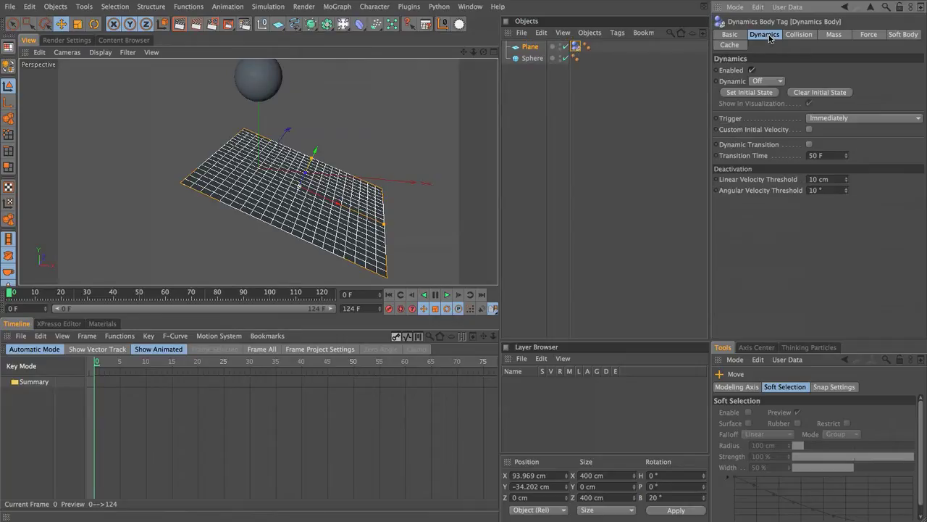
left_click(758, 81)
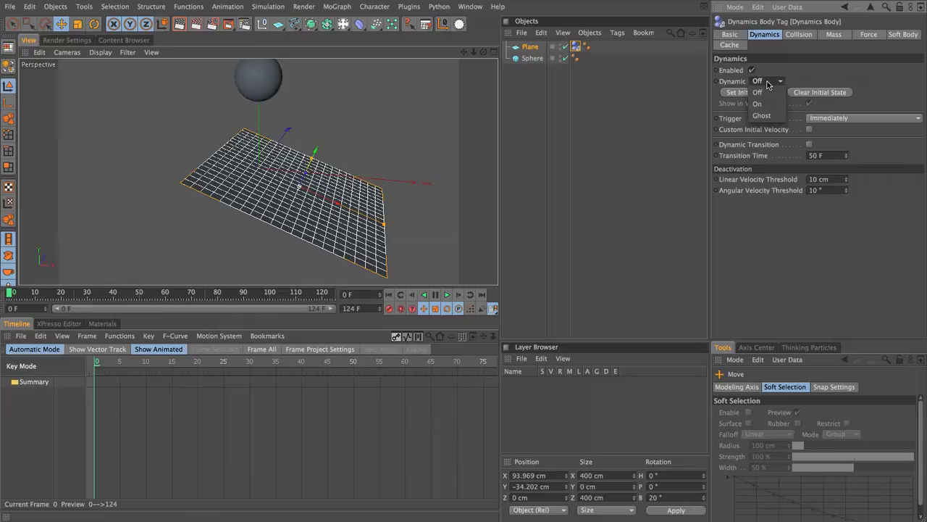
left_click(759, 82)
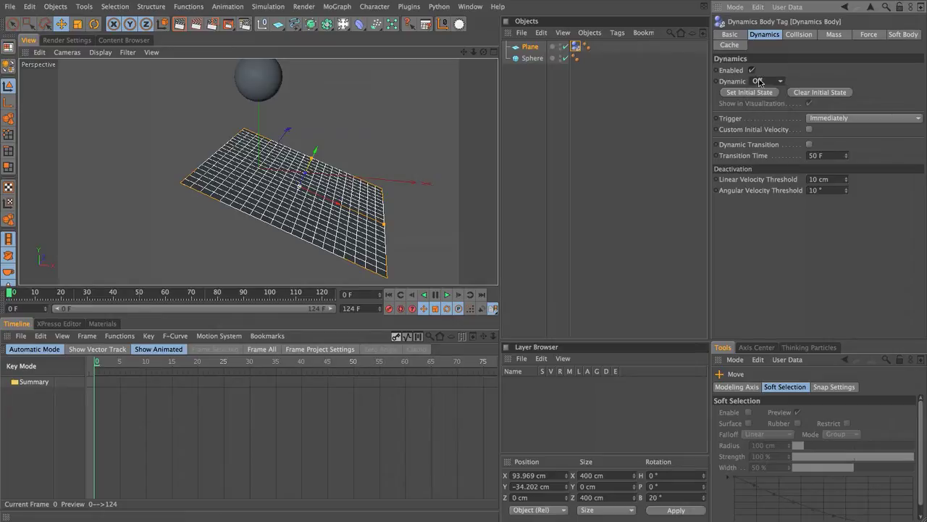
Step: Give the sphere a rigid-body Dynamics Body tag with Dynamic set to On
left_click(531, 61)
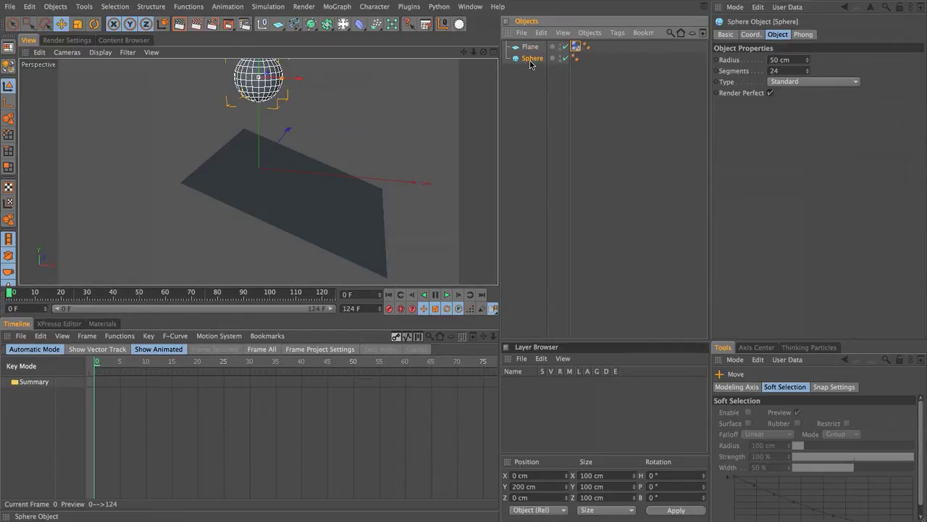
left_click(268, 7)
mouse_move(272, 27)
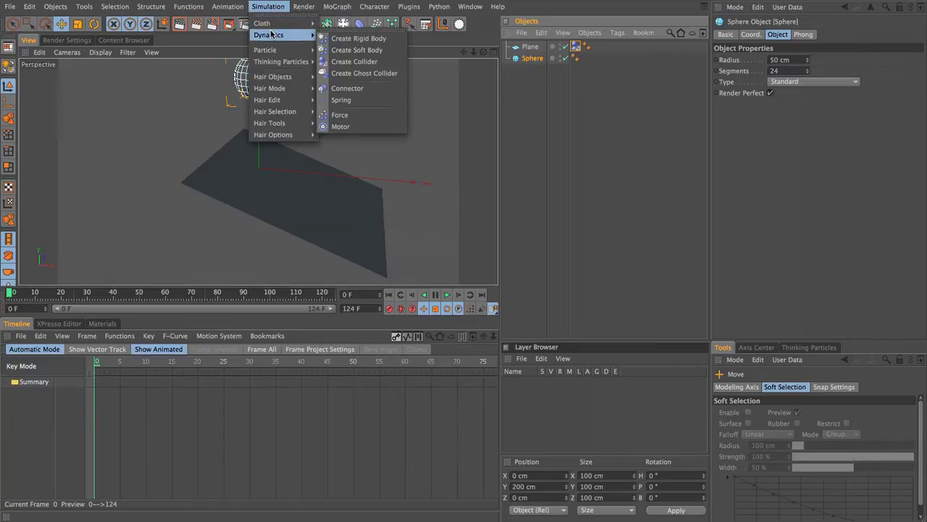
left_click(366, 42)
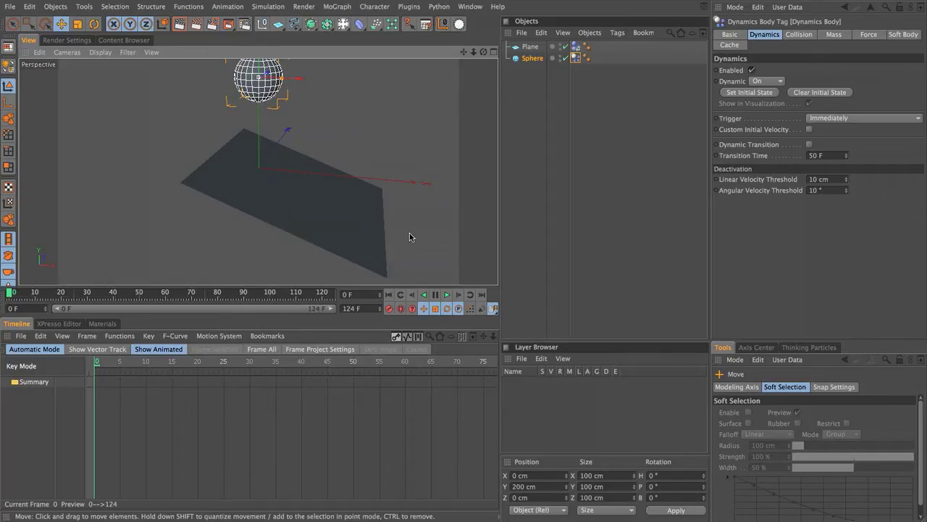
left_click(447, 295)
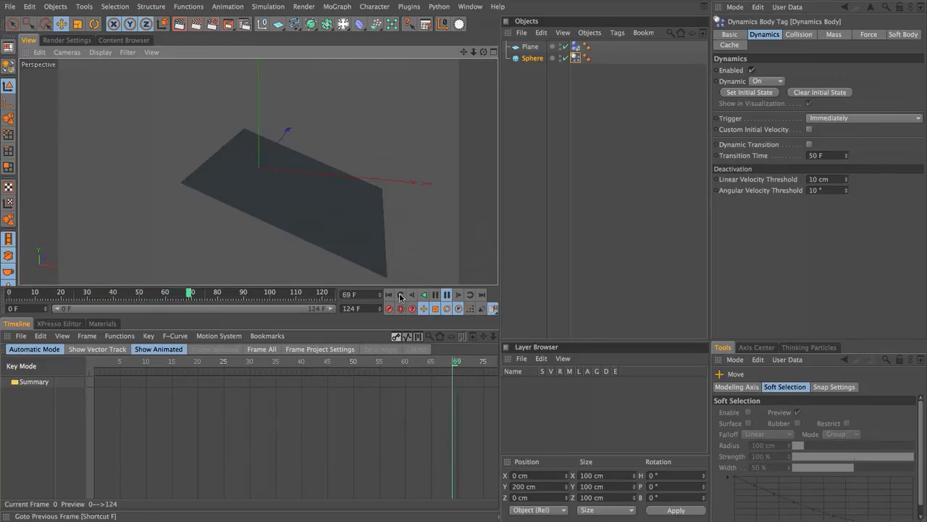
left_click(446, 295)
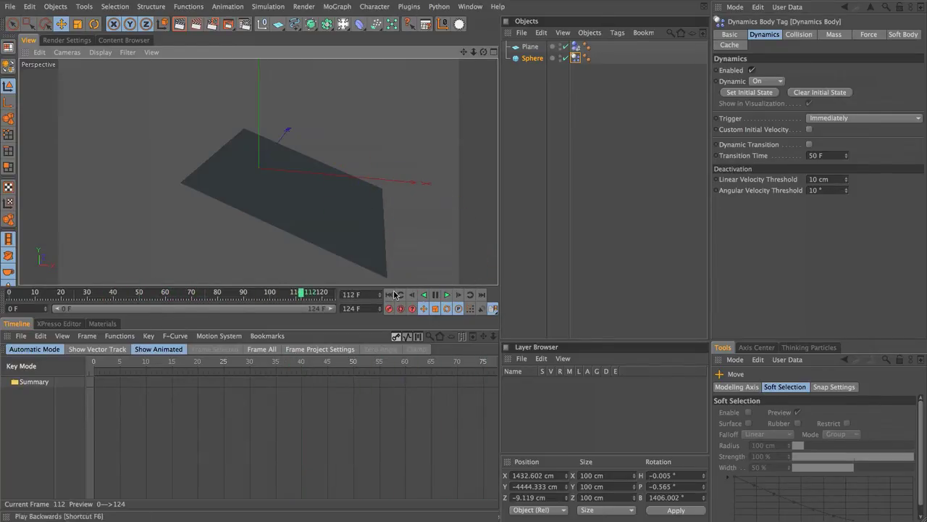
left_click(388, 294)
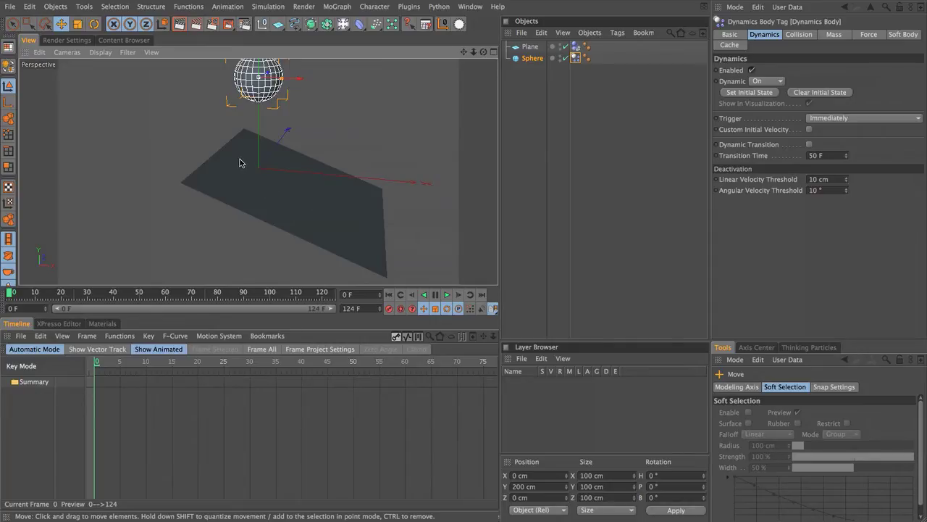
left_click_drag(478, 55, 442, 53)
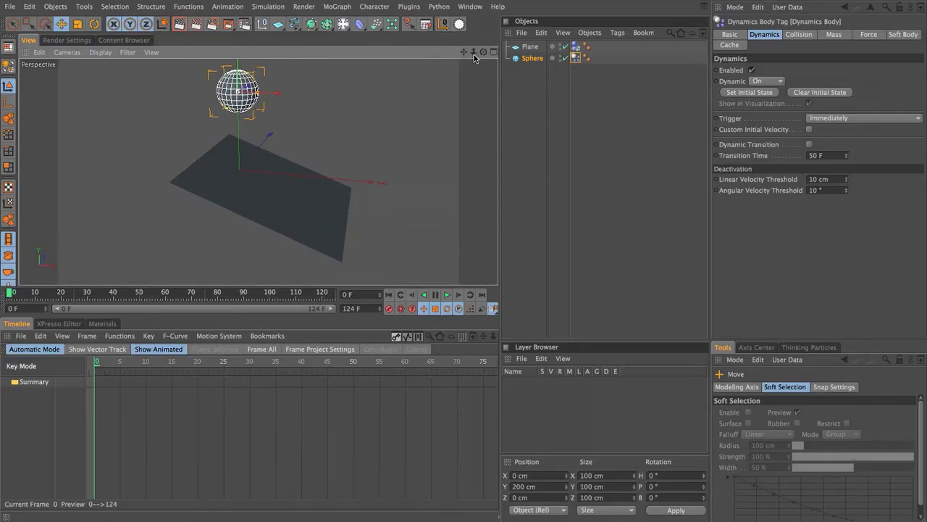
left_click_drag(498, 287, 500, 289)
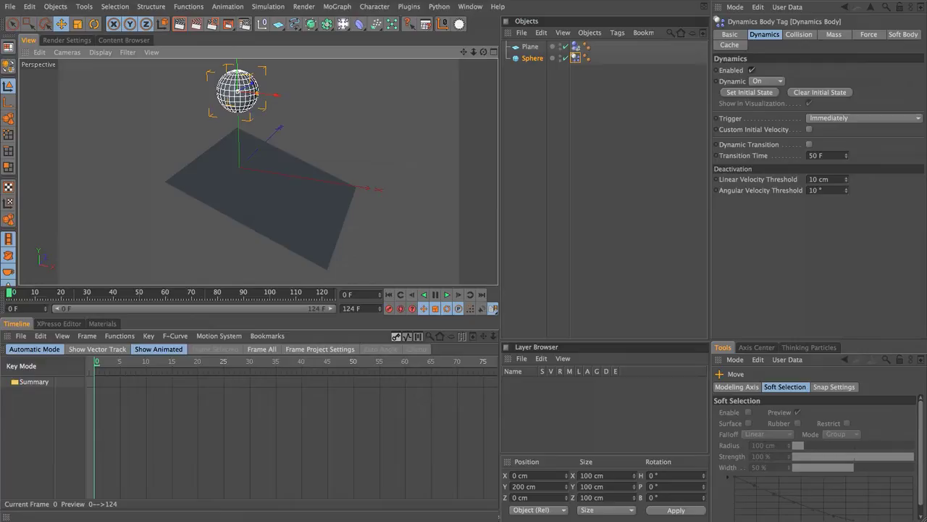
Step: Add an XPresso tag to the sphere and drop the Sphere into its graph as a node
left_click(618, 33)
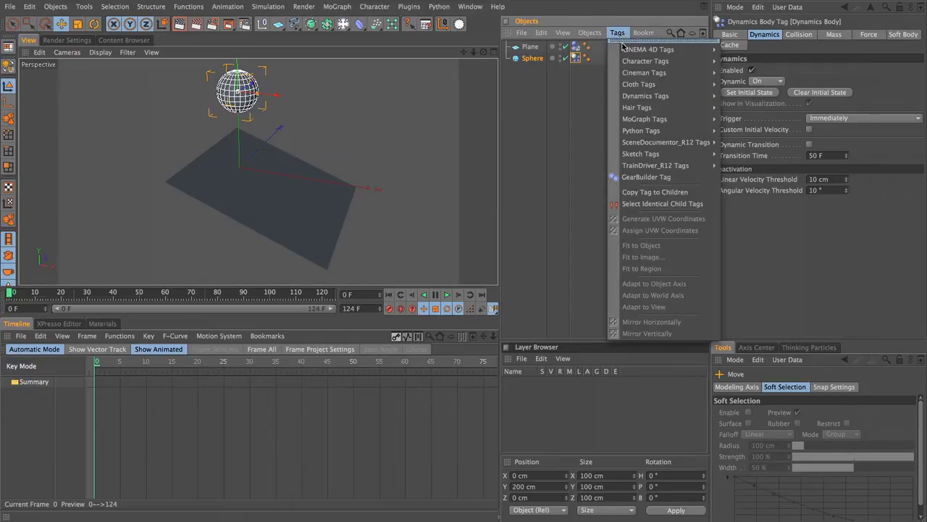
mouse_move(631, 49)
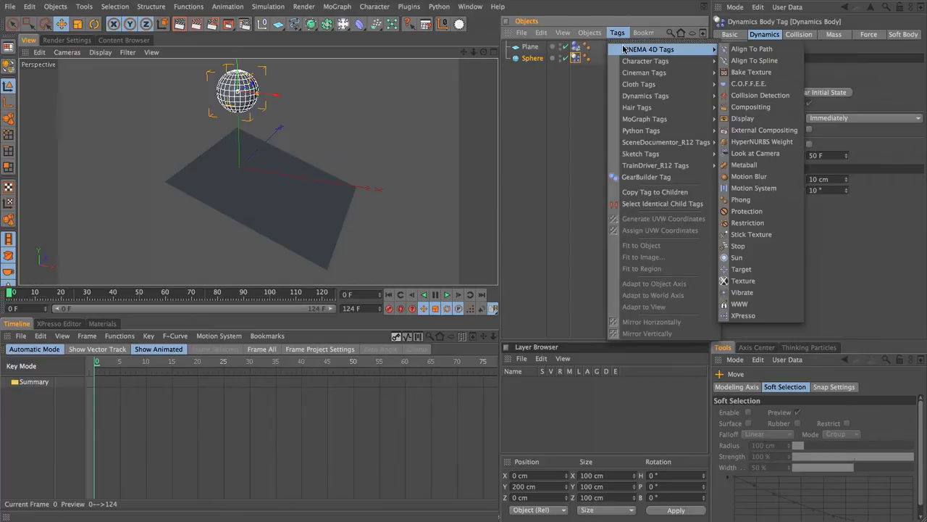
left_click(752, 315)
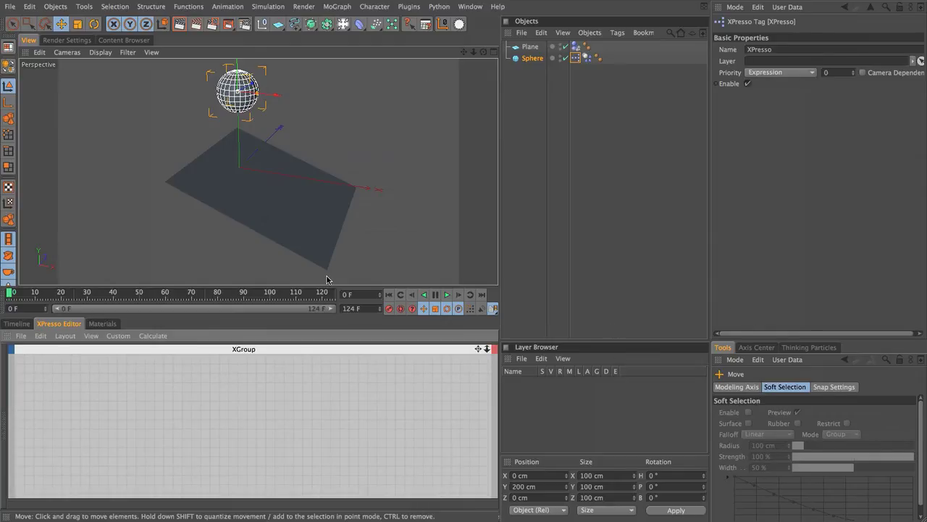
left_click_drag(317, 286, 317, 264)
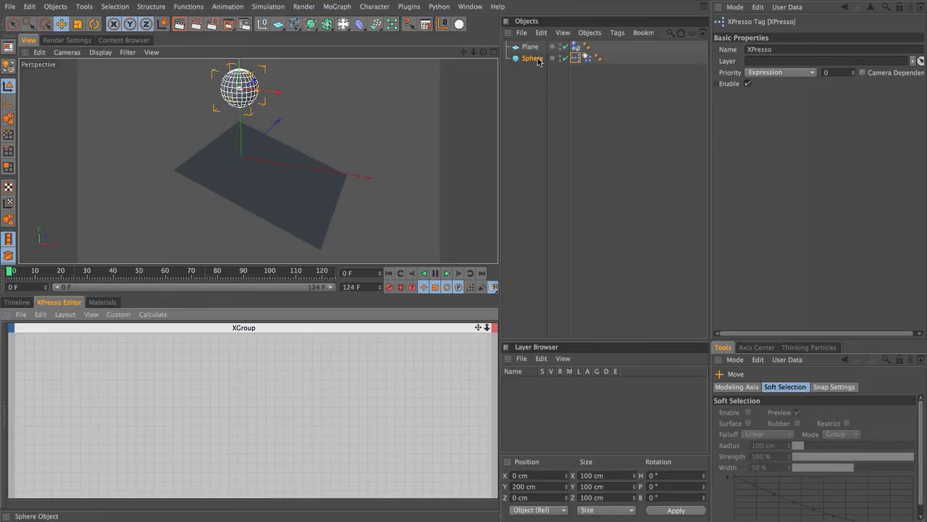
left_click_drag(535, 58, 125, 381)
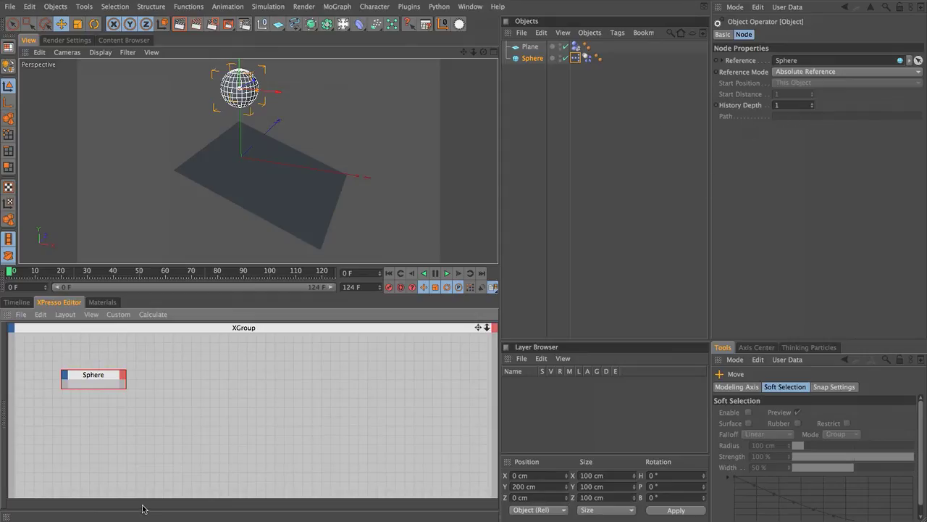
Step: Give the Sphere node an Object output and place a Dynamics Collision node beside it
left_click(124, 375)
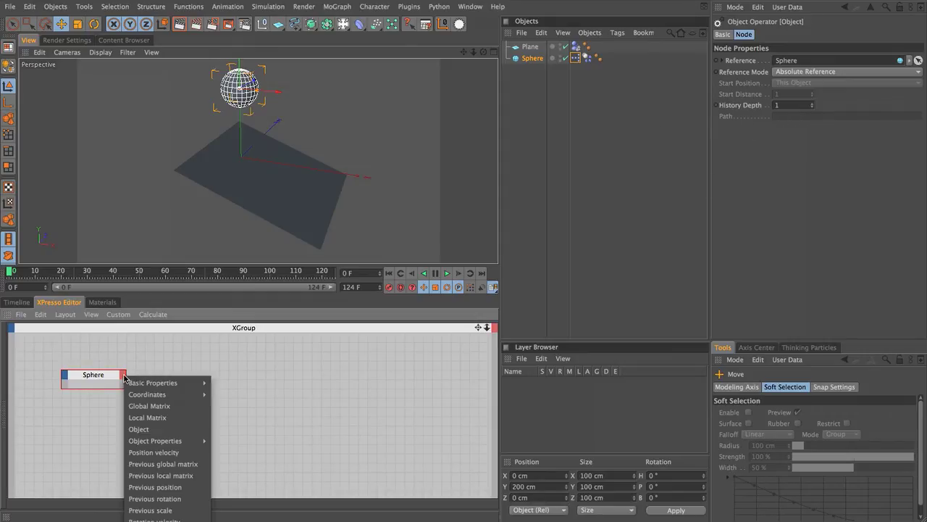
left_click(163, 429)
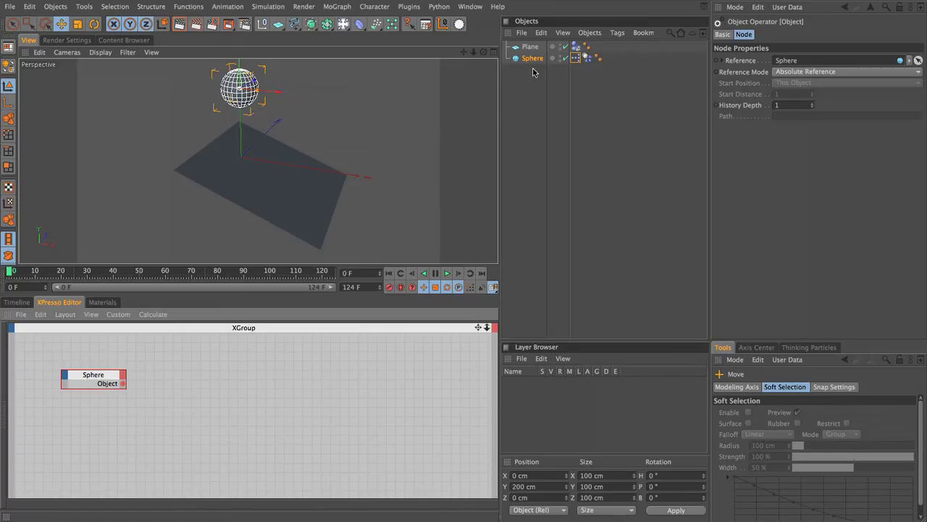
right_click(175, 344)
mouse_move(203, 350)
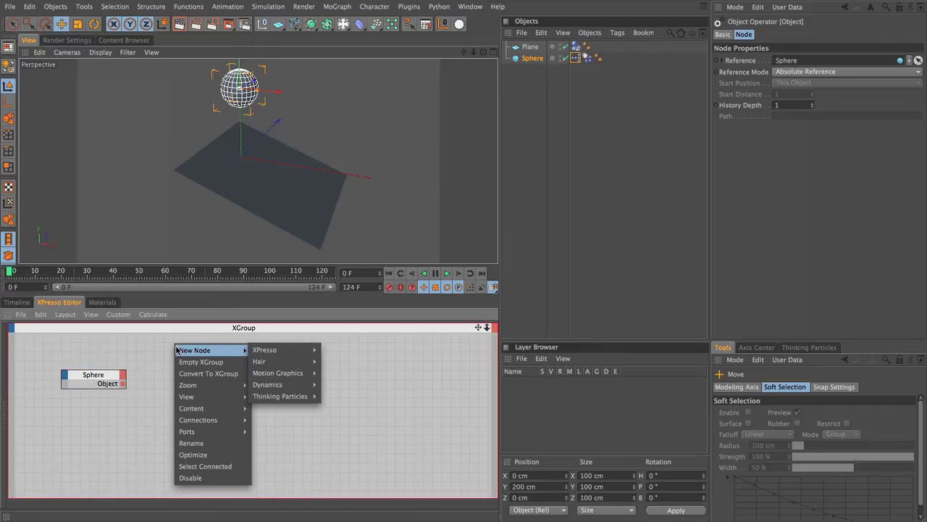
mouse_move(280, 384)
mouse_move(330, 387)
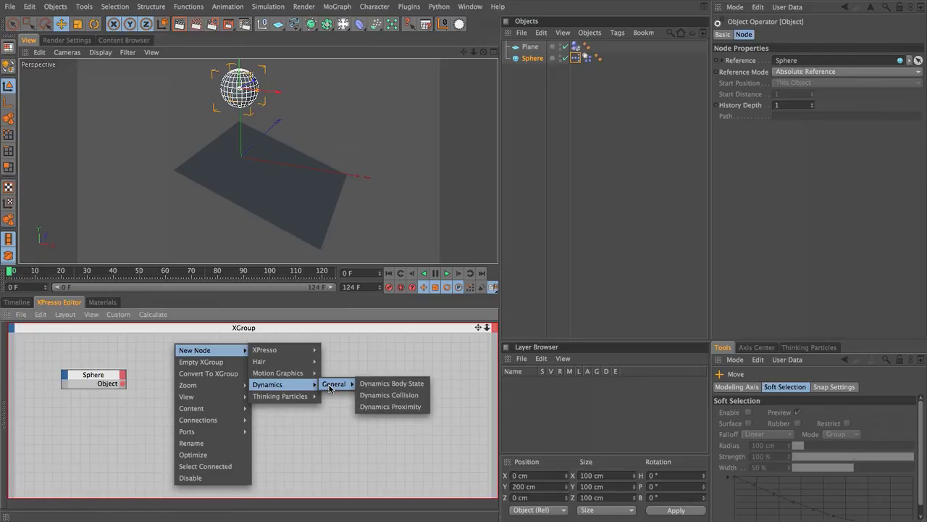
left_click(401, 395)
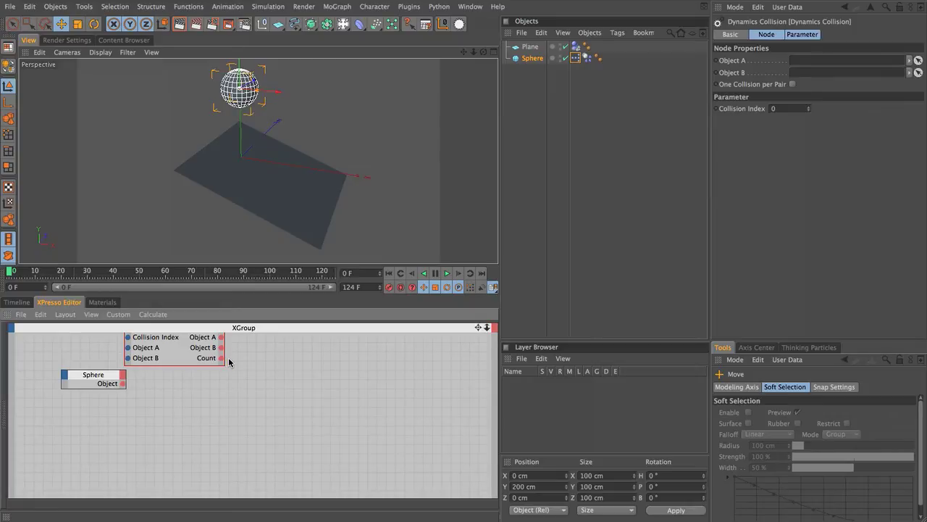
scroll(229, 362, "up", 2)
left_click_drag(198, 340, 234, 375)
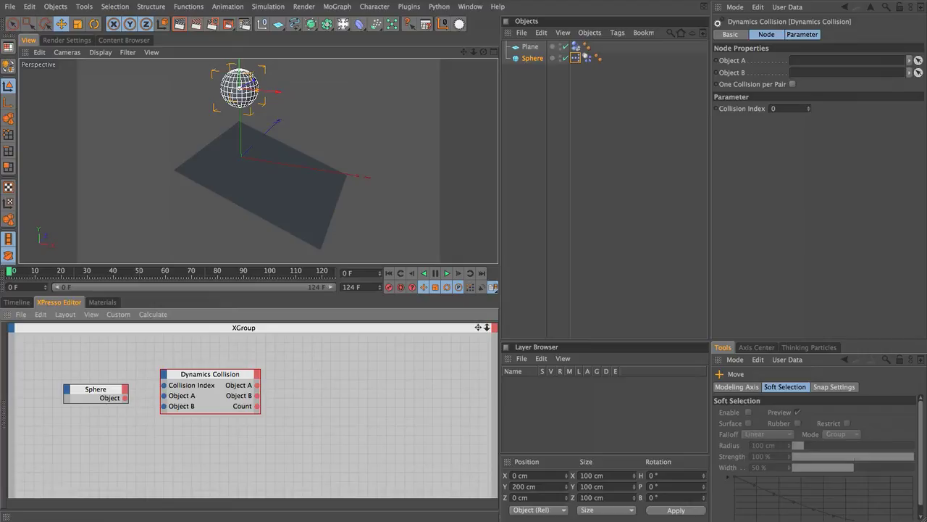
Step: Enable Dynamics Visualization in Project Settings and play the simulation
key("ctrl+d")
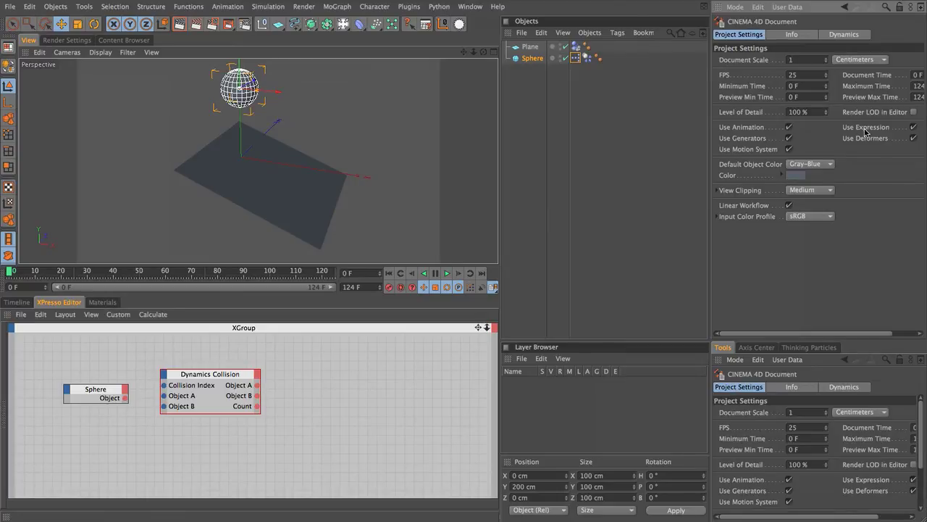
left_click(849, 35)
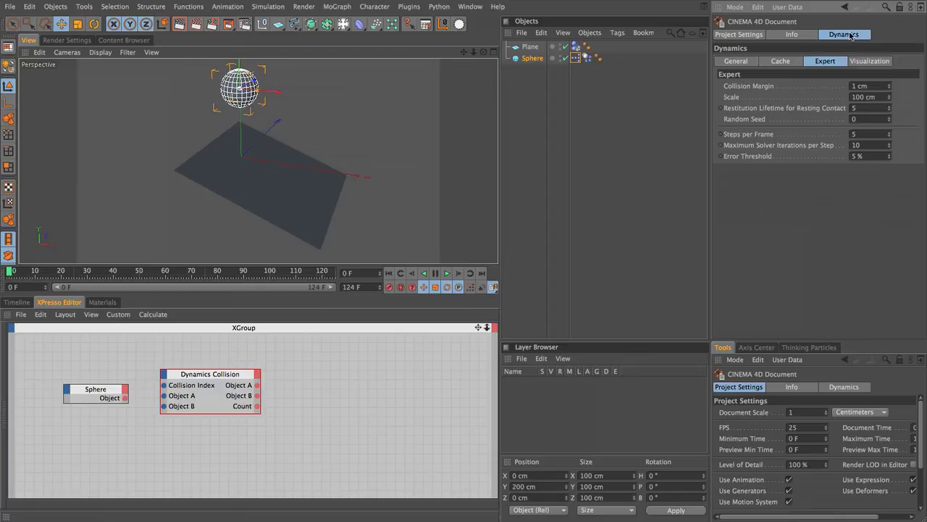
left_click(881, 64)
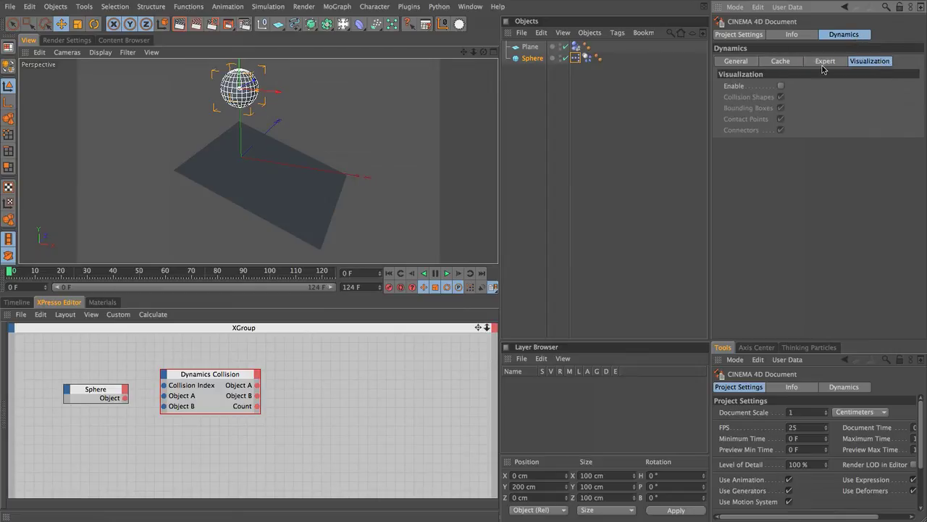
left_click(781, 87)
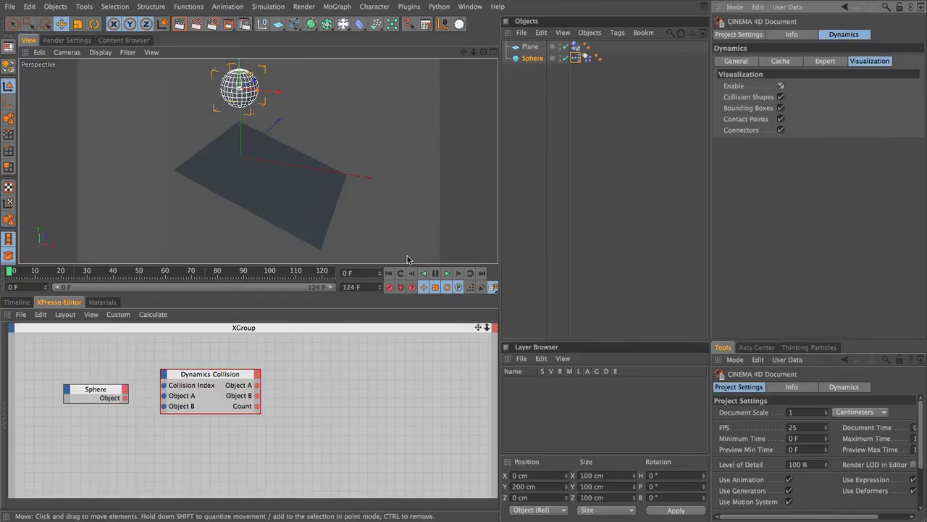
left_click(447, 273)
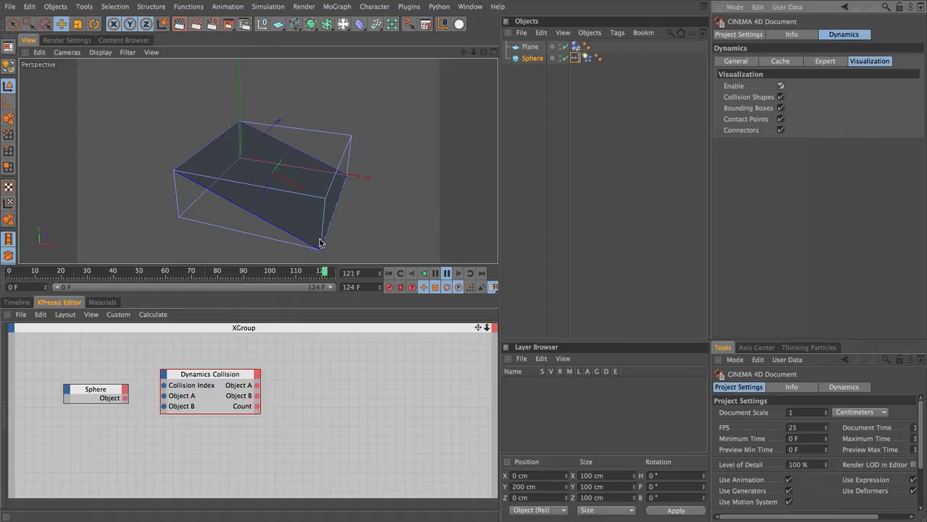
Step: Replay the simulation a few times, rewind to frame 0, and disable Dynamics Visualization
left_click(435, 273)
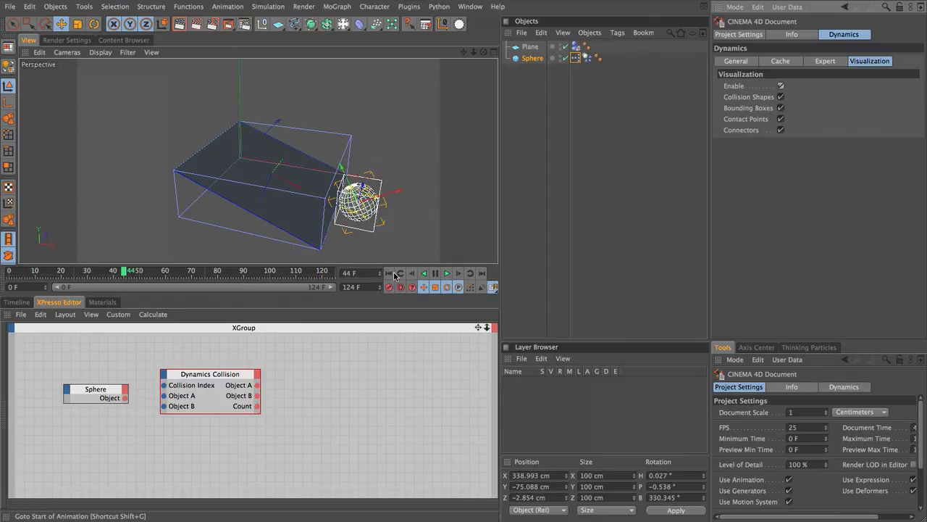
left_click(390, 274)
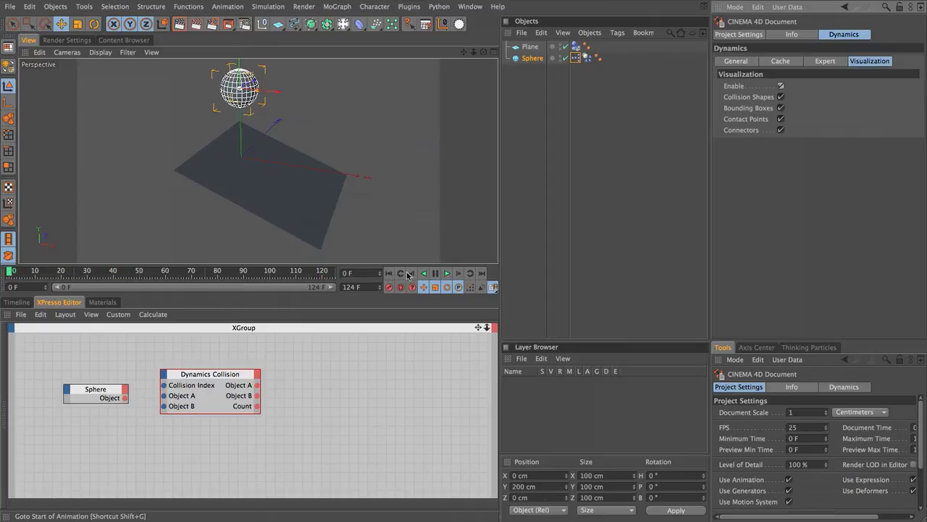
left_click(449, 274)
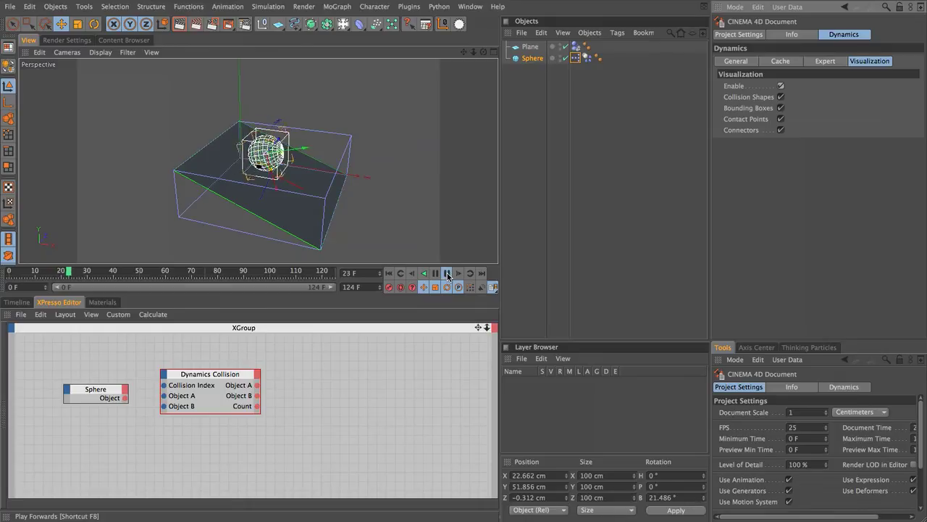
left_click(448, 274)
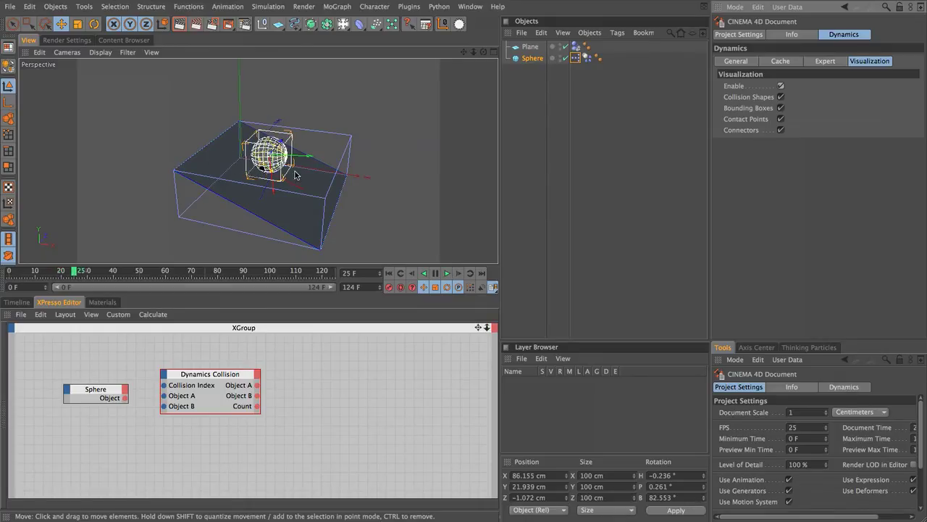
left_click(391, 273)
left_click(447, 273)
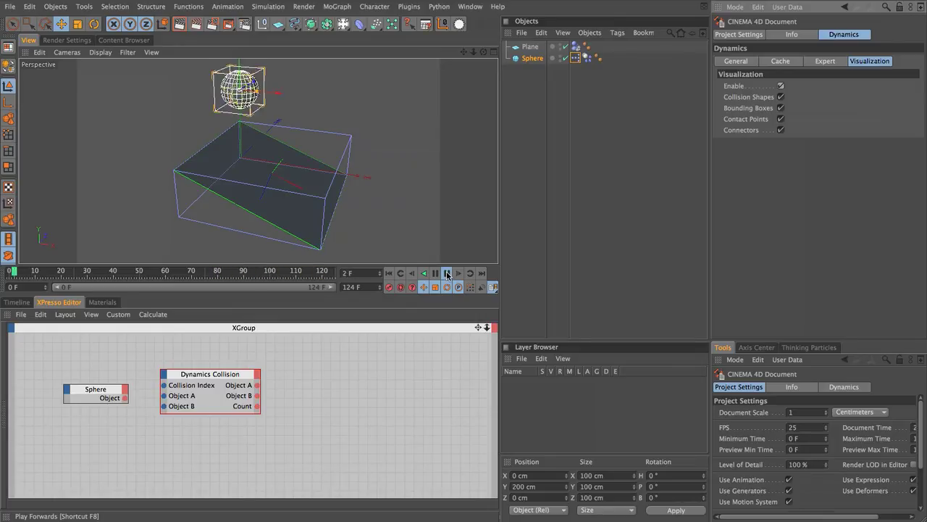
left_click(447, 273)
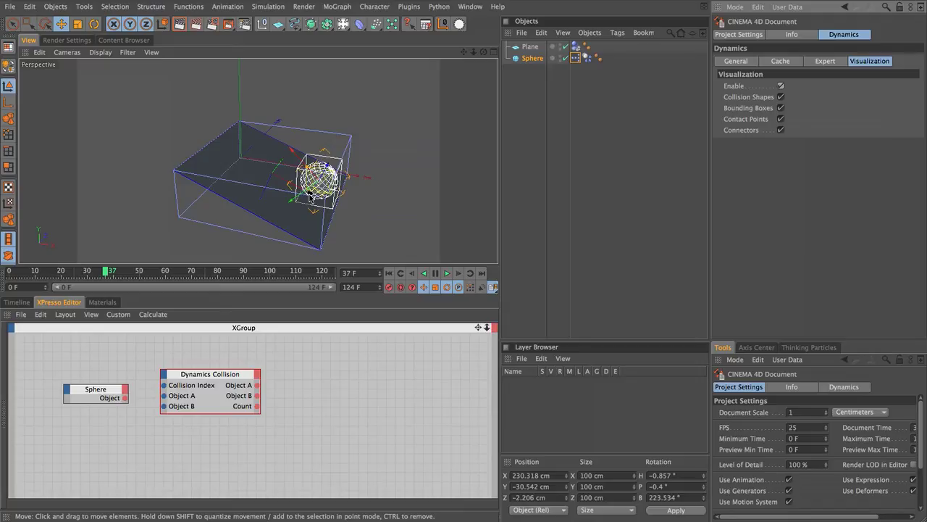
left_click(389, 273)
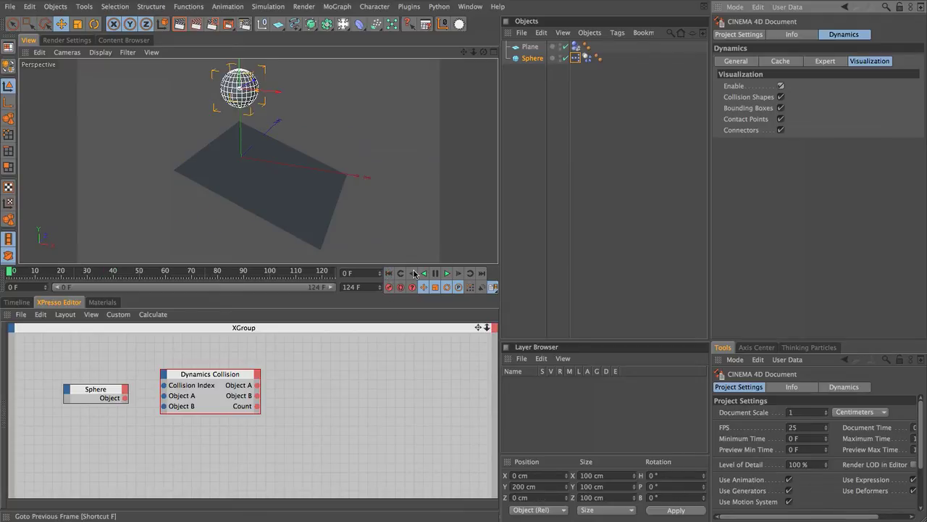
left_click(780, 86)
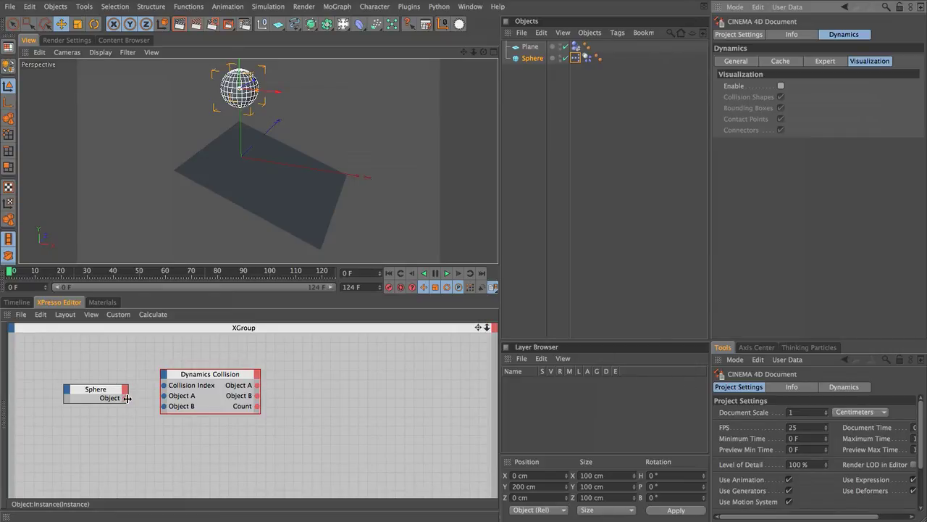
Step: Connect the Sphere node's Object output to the Dynamics Collision node's Object A input
left_click_drag(126, 398, 166, 396)
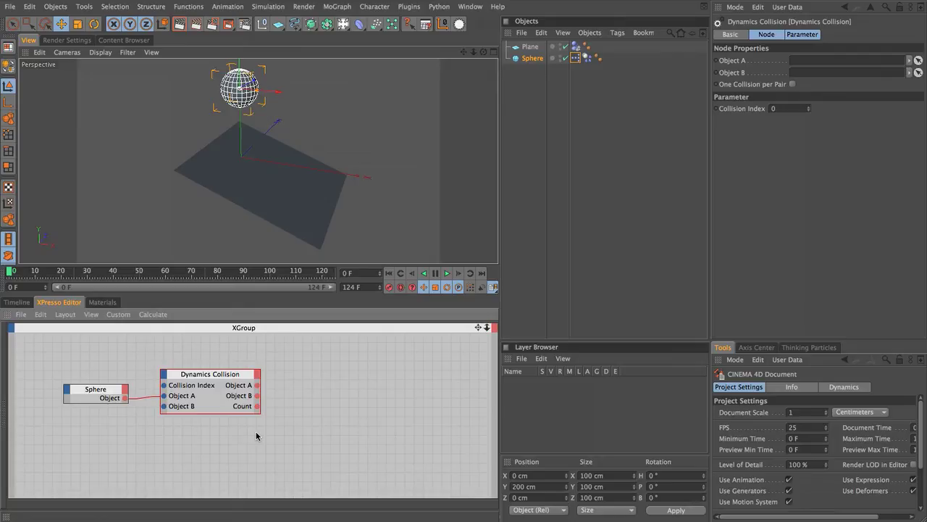
Step: Add a Point A output port to the Dynamics Collision node
left_click(257, 374)
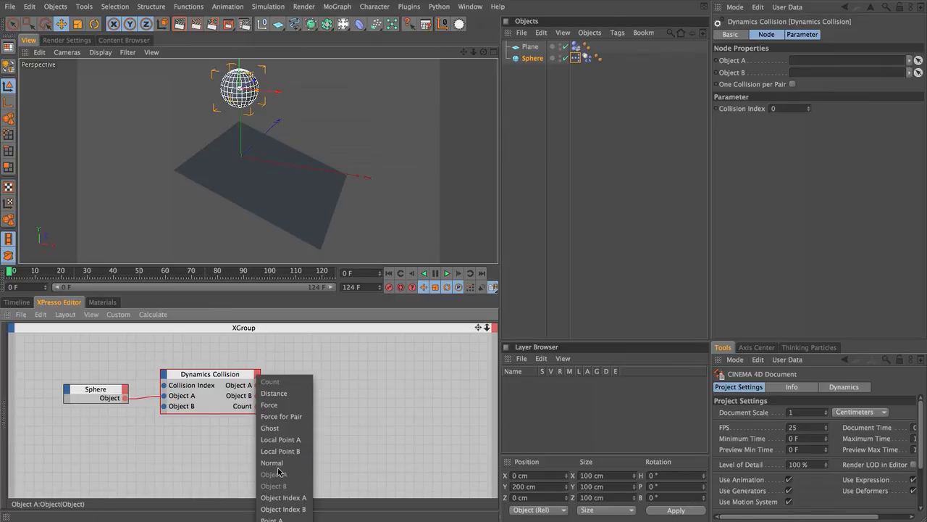
left_click(297, 327)
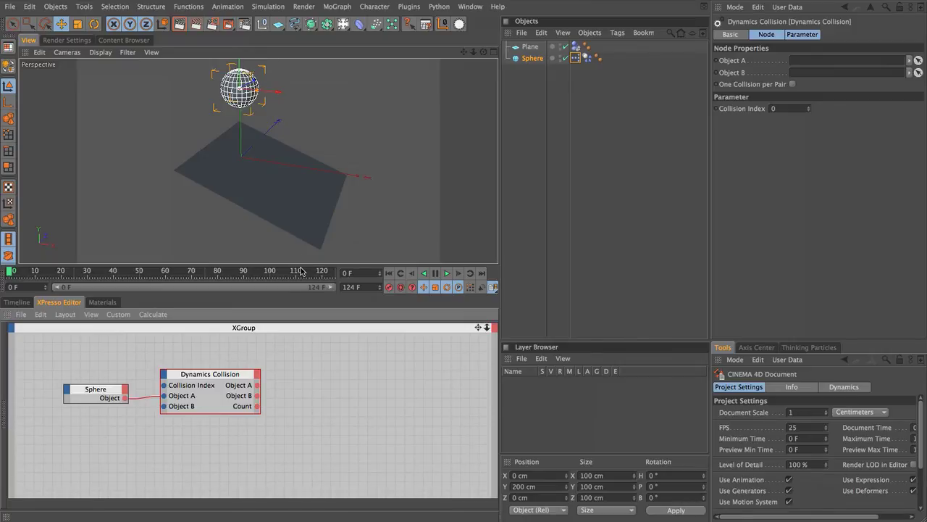
left_click_drag(300, 265, 300, 230)
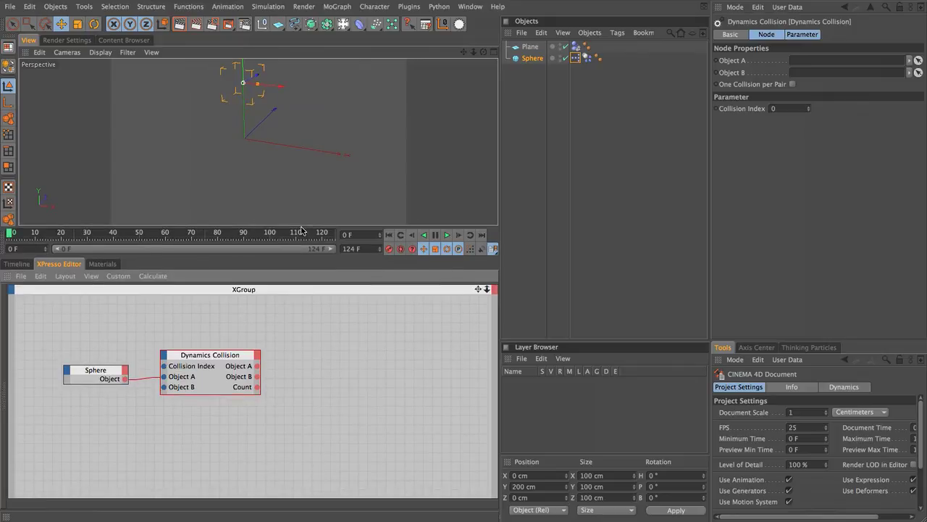
scroll(353, 353, "down", 2)
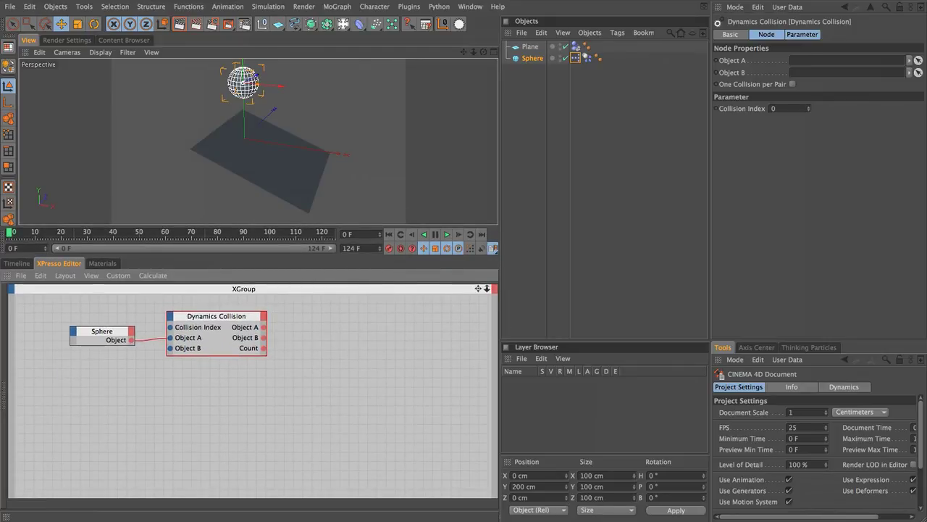
left_click(263, 318)
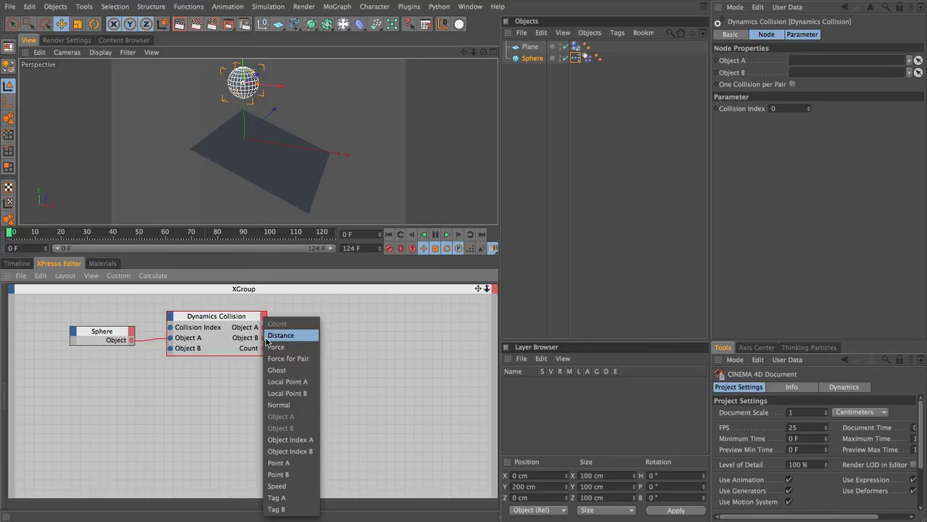
left_click(275, 463)
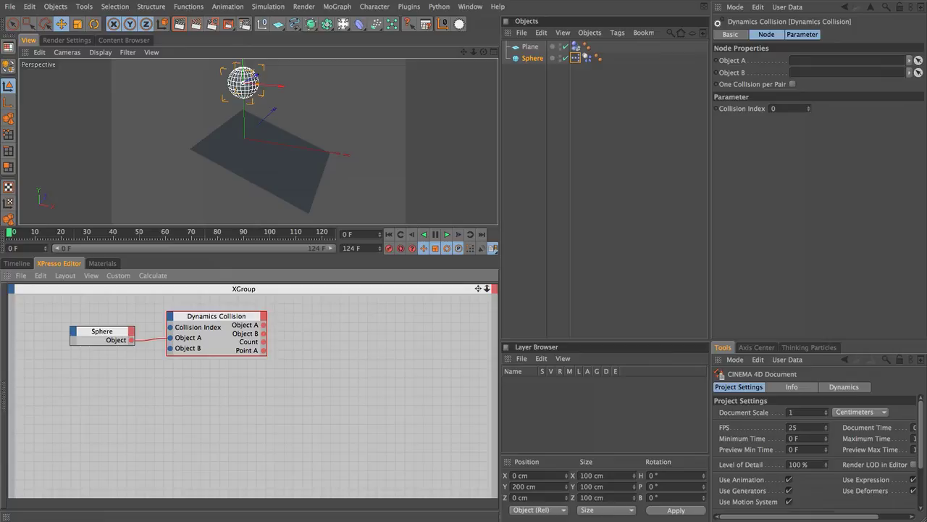
Step: Add a Thinking Particles PStorm node to the XPresso graph
right_click(285, 298)
mouse_move(308, 304)
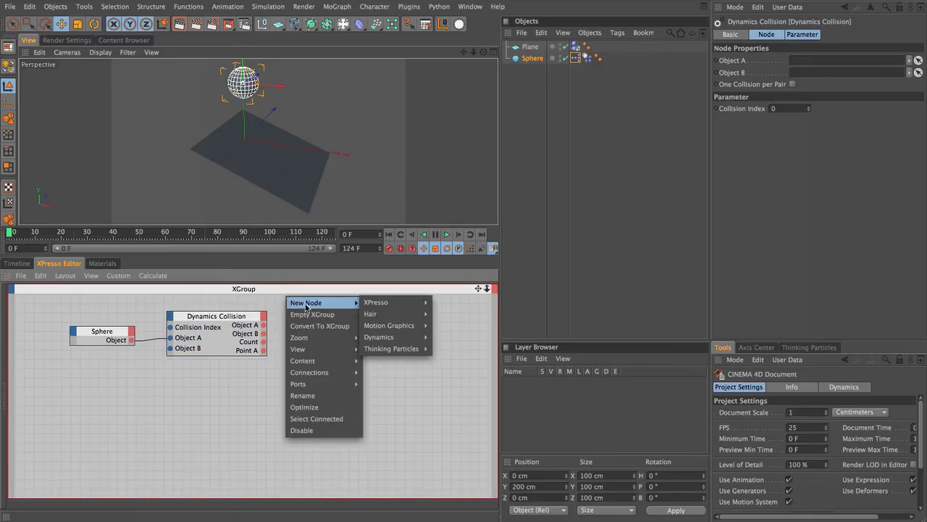
mouse_move(411, 351)
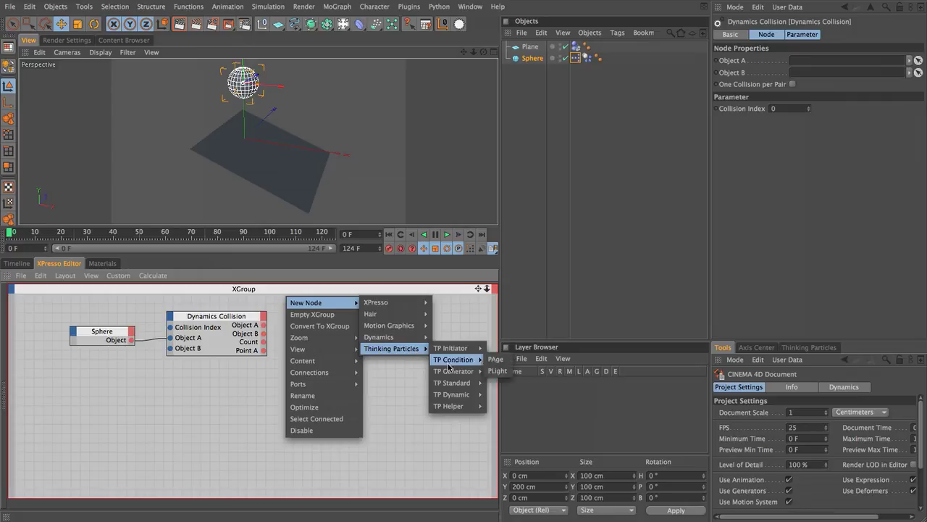
mouse_move(453, 371)
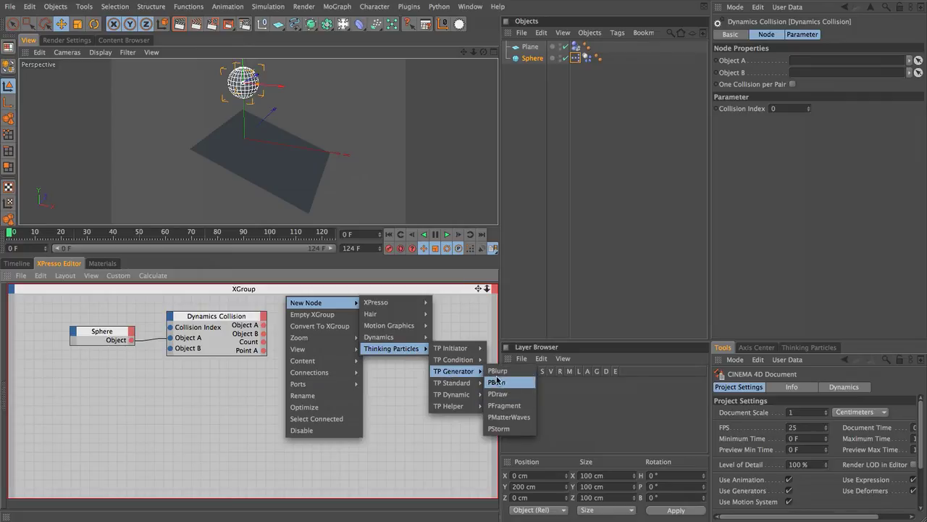
left_click(500, 429)
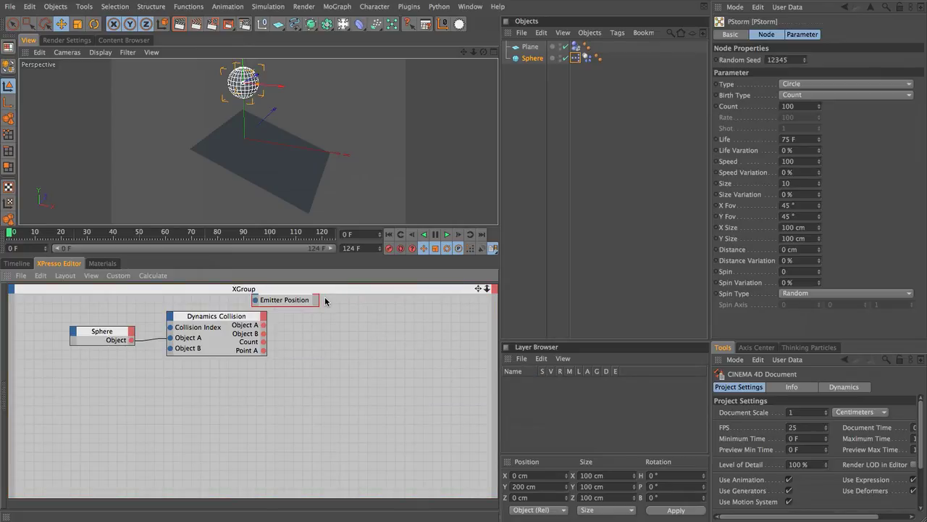
left_click_drag(324, 296, 365, 353)
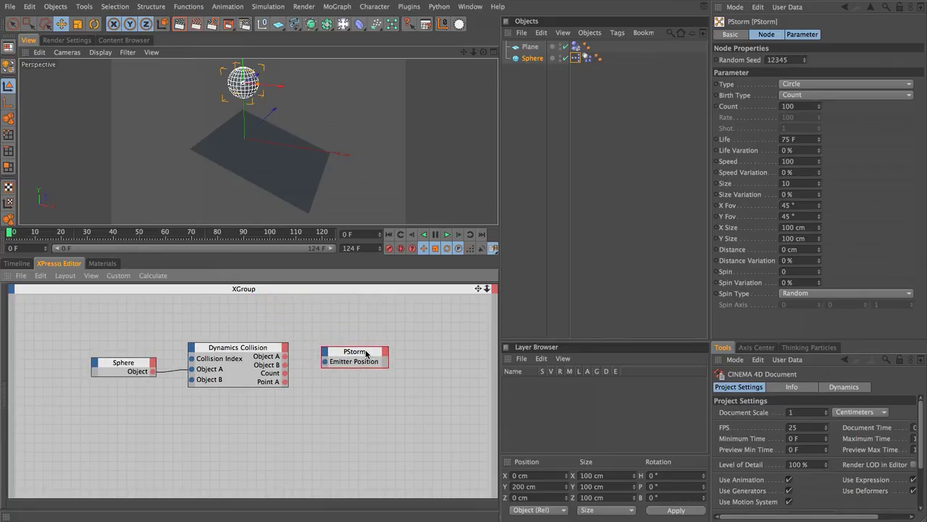
Step: Give PStorm an Emitter Position input, place it right of Dynamics Collision, and wire Point A into it
left_click(326, 352)
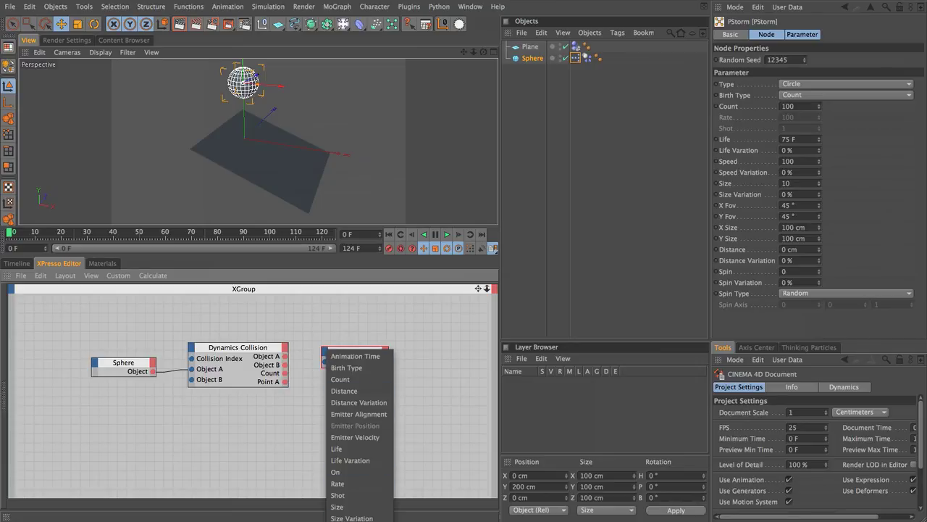
left_click(355, 425)
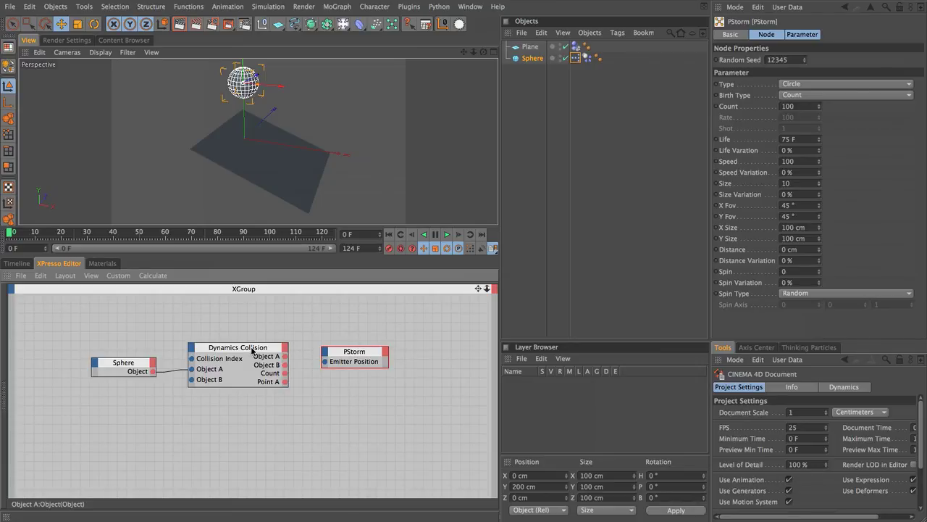
left_click_drag(368, 352, 376, 371)
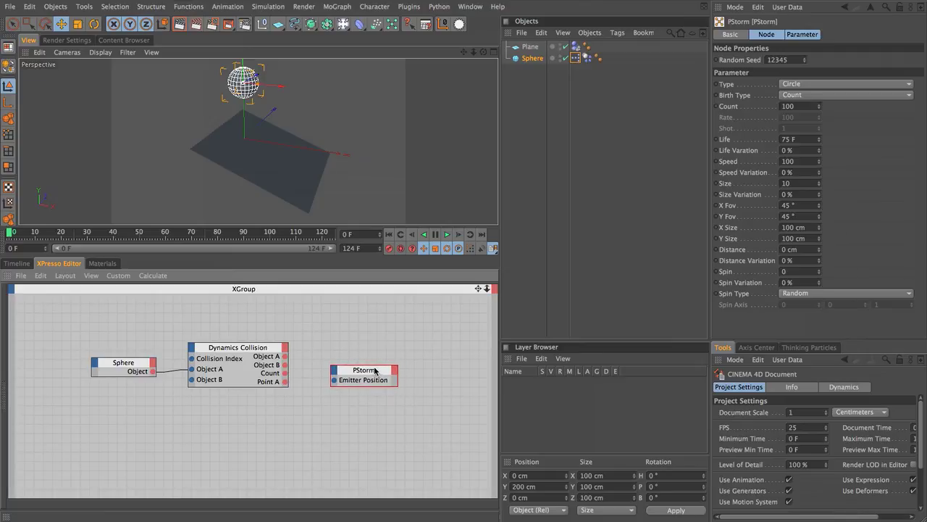
left_click_drag(376, 371, 365, 369)
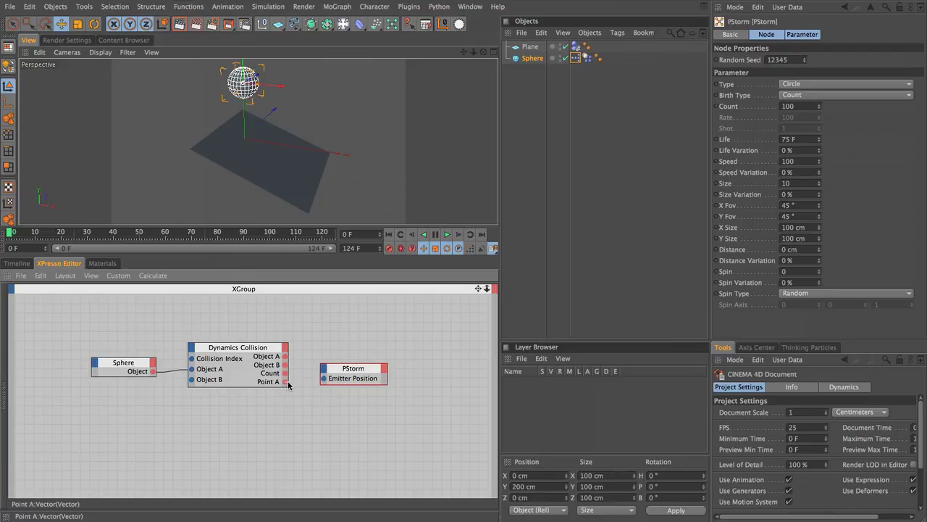
left_click_drag(286, 382, 324, 382)
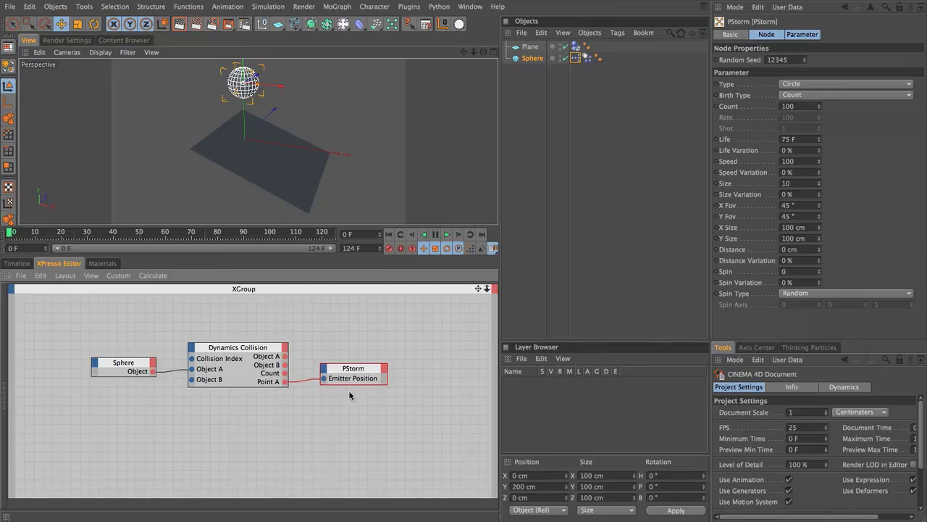
left_click(10, 6)
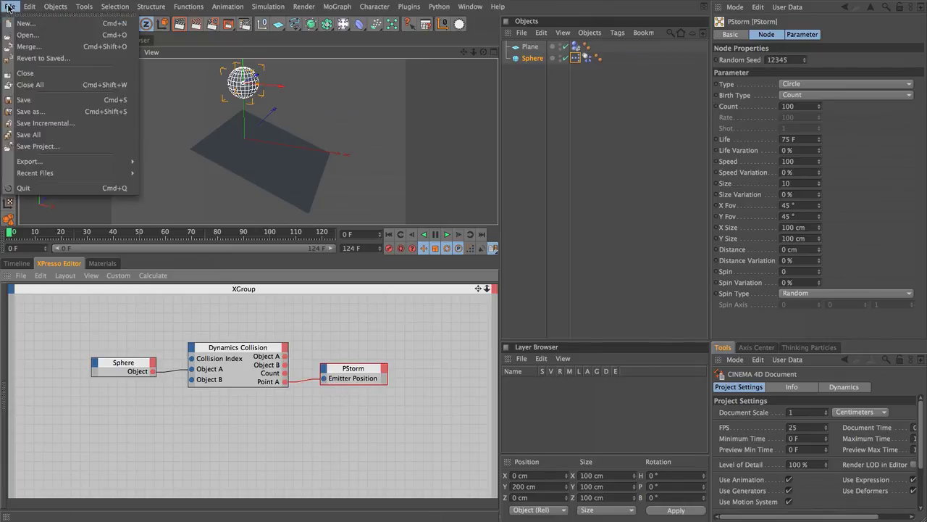
left_click(36, 123)
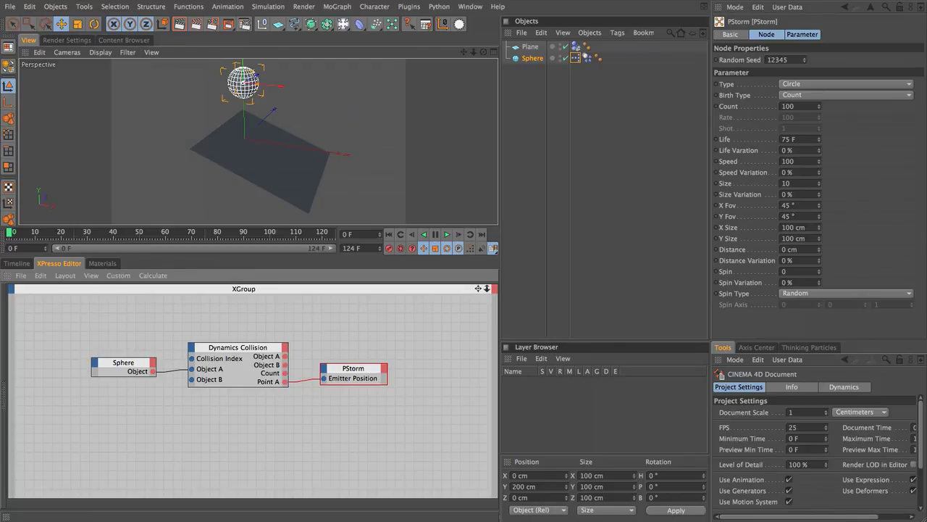
left_click(446, 234)
left_click(519, 218)
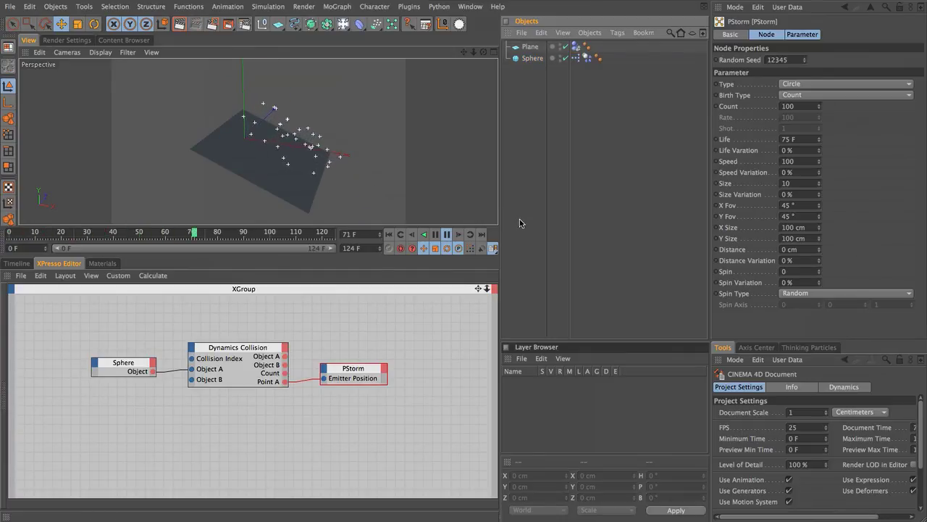
left_click(443, 235)
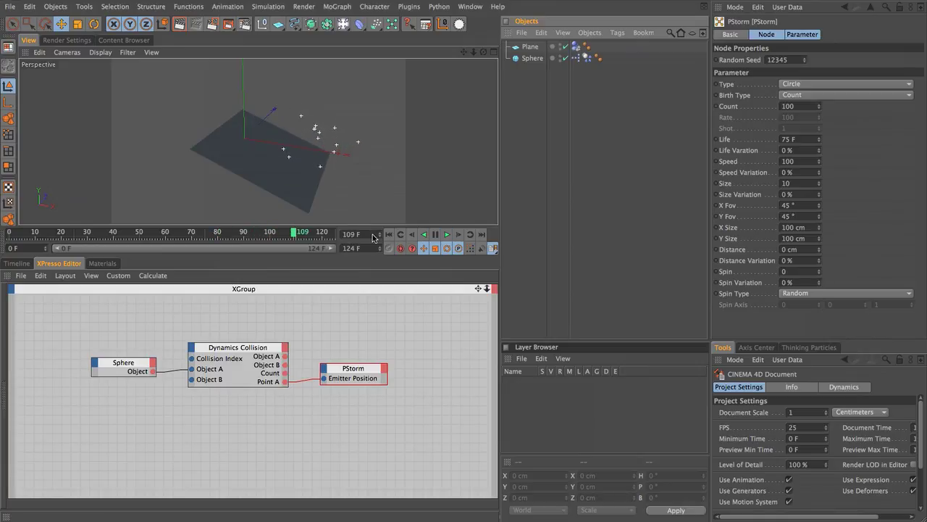
left_click(390, 234)
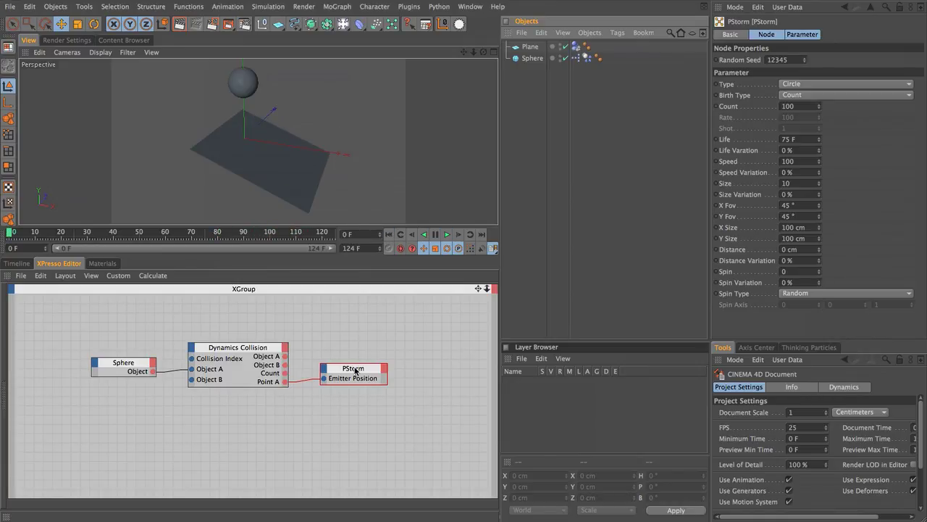
left_click(355, 371)
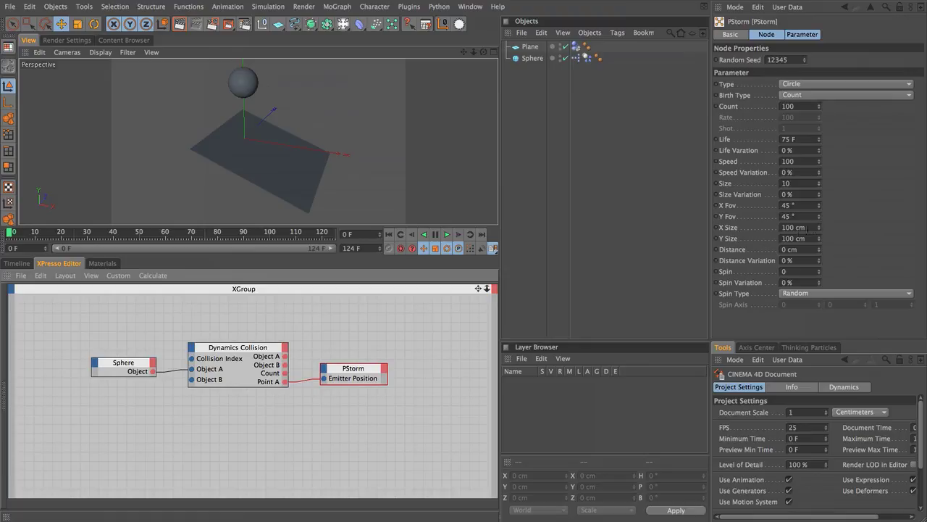
Step: Set the PStorm emitter's X Size and Y Size to 0 cm and Count to 500
double_click(793, 228)
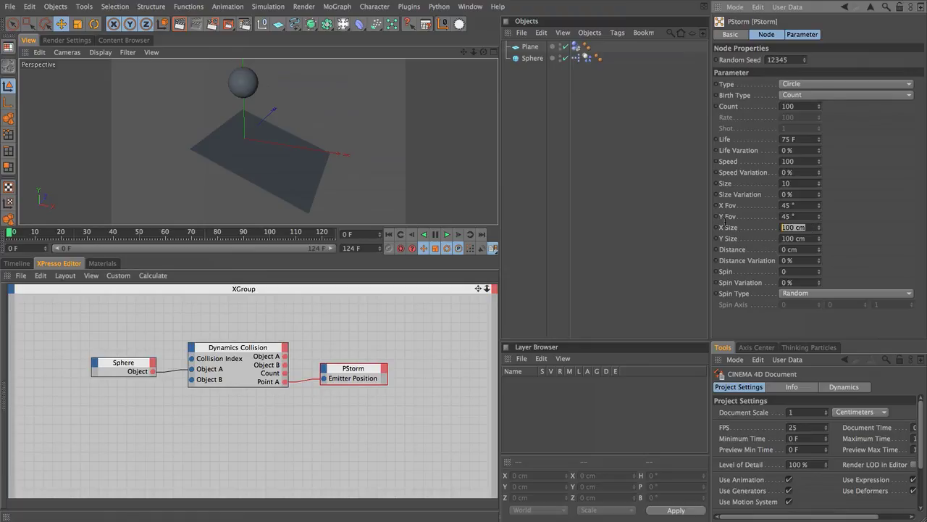
type("0")
key("Tab")
type("0")
key("Return")
double_click(804, 107)
type("500")
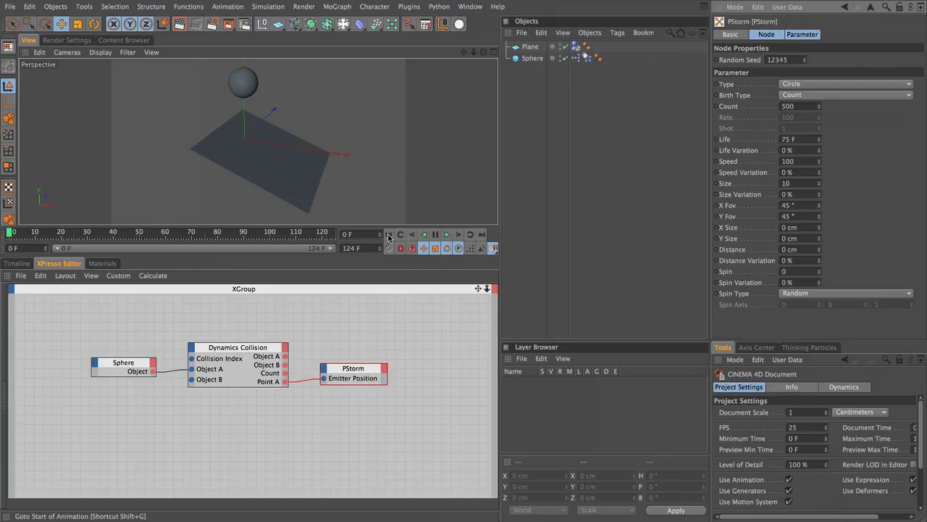
Step: Play the animation from the start to preview the particle burst, then stop it
left_click(446, 235)
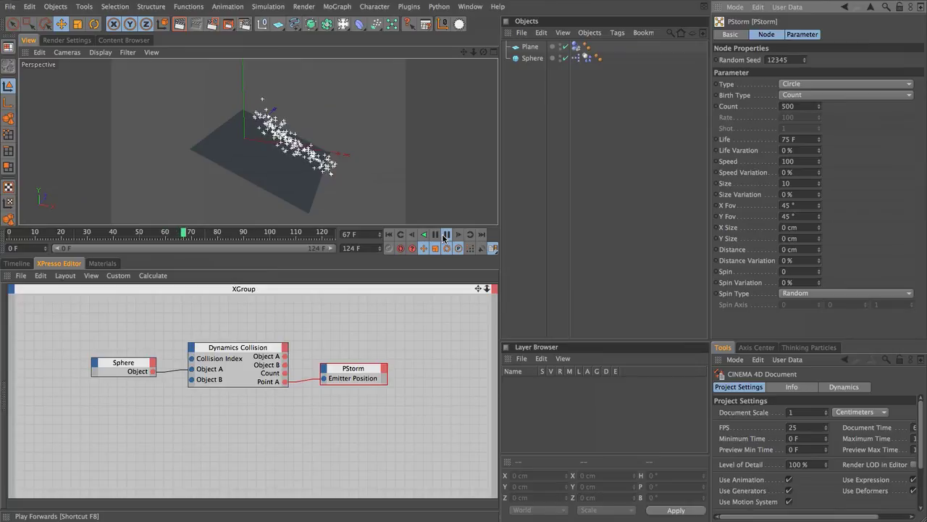
left_click(393, 235)
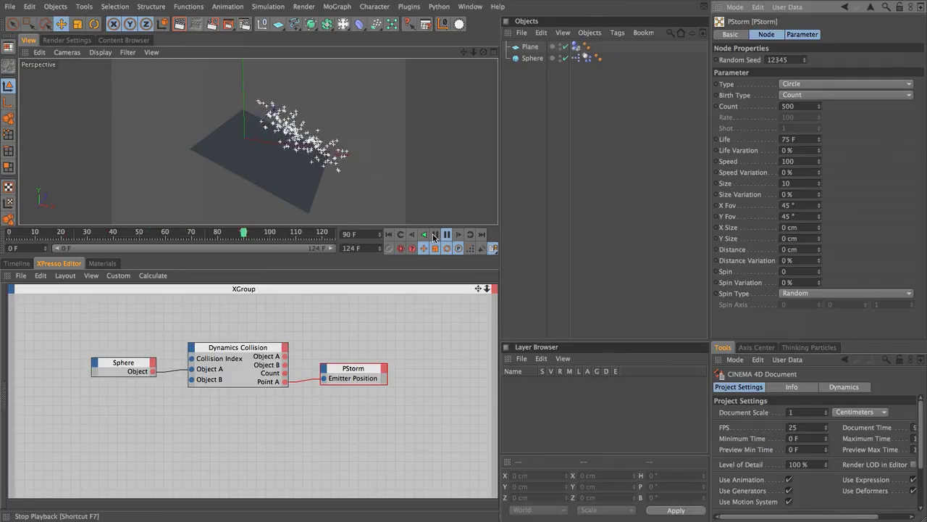
key("F7")
left_click(390, 235)
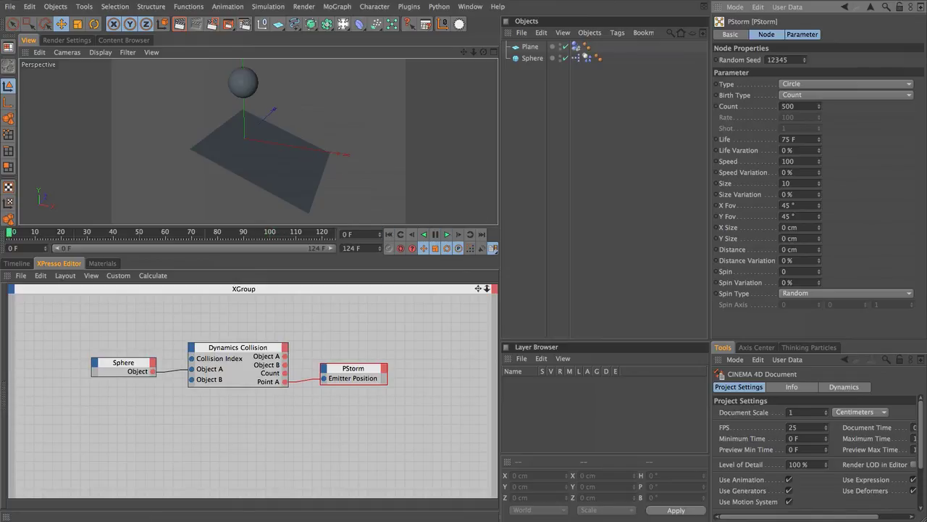